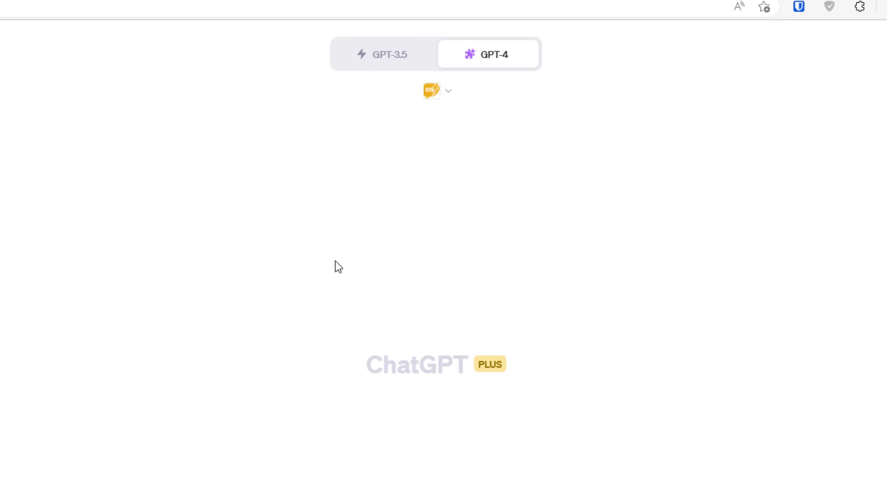
Step: Check the AskYourPDF plugin details, then go to the AskYourPDF upload page
mouse_move(493, 59)
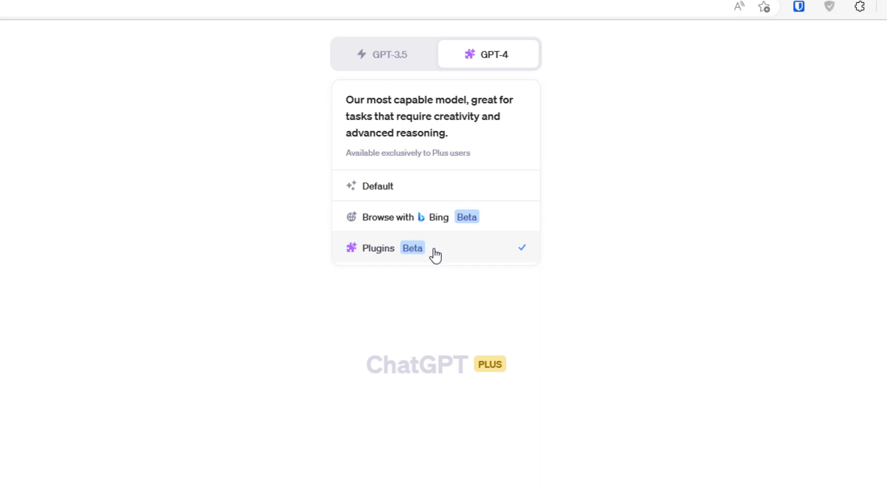
left_click(449, 254)
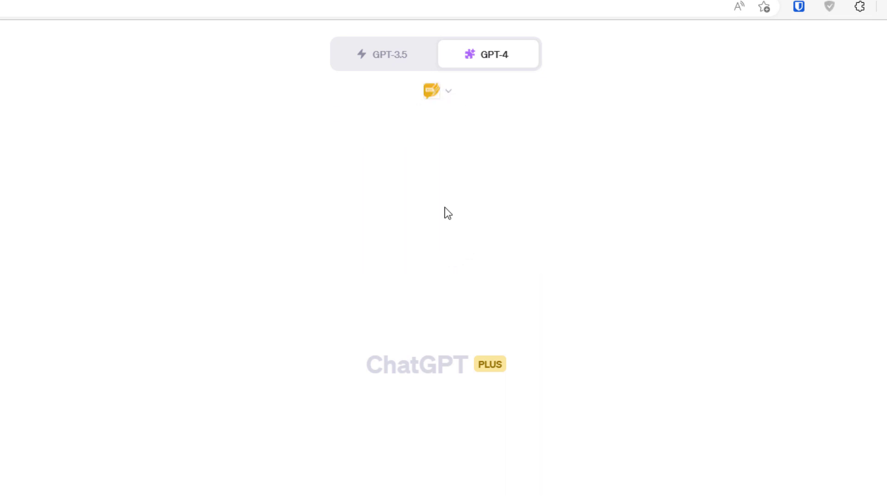
left_click(443, 95)
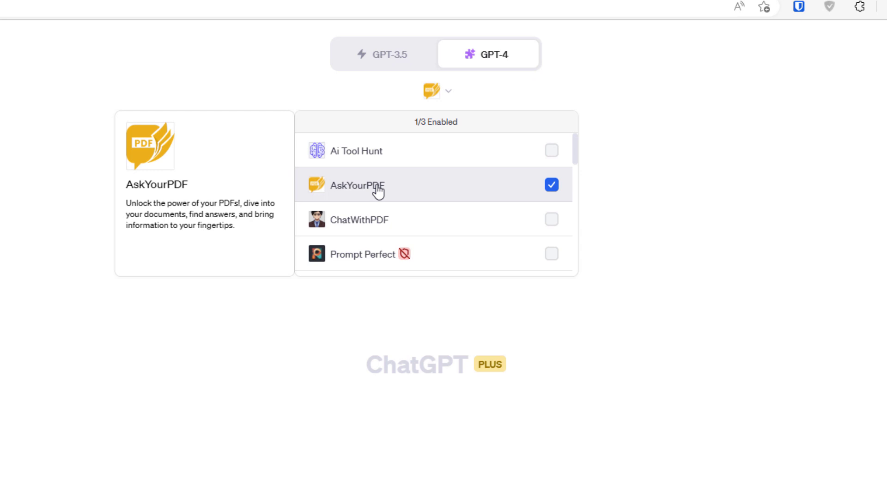
left_click(711, 331)
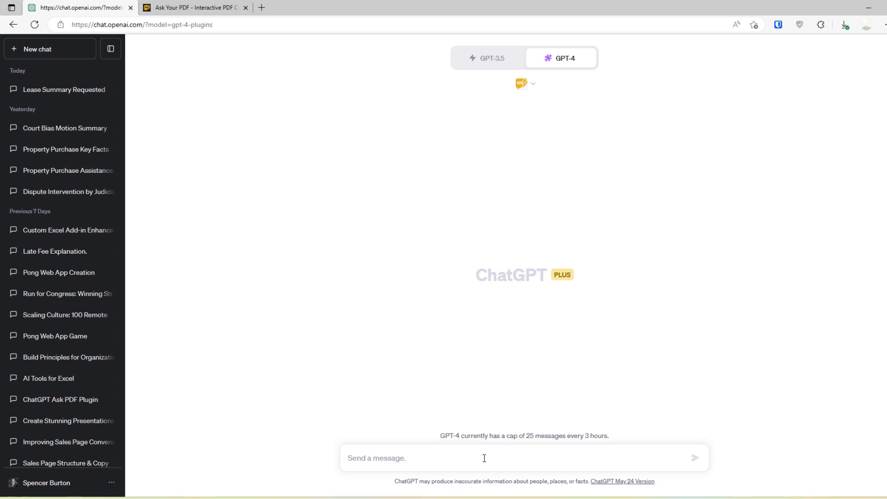
left_click(159, 8)
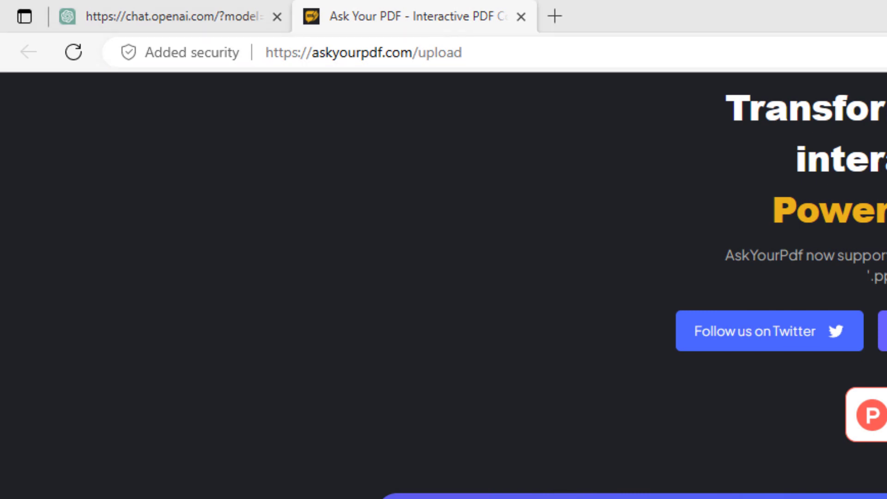
left_click_drag(503, 49, 266, 53)
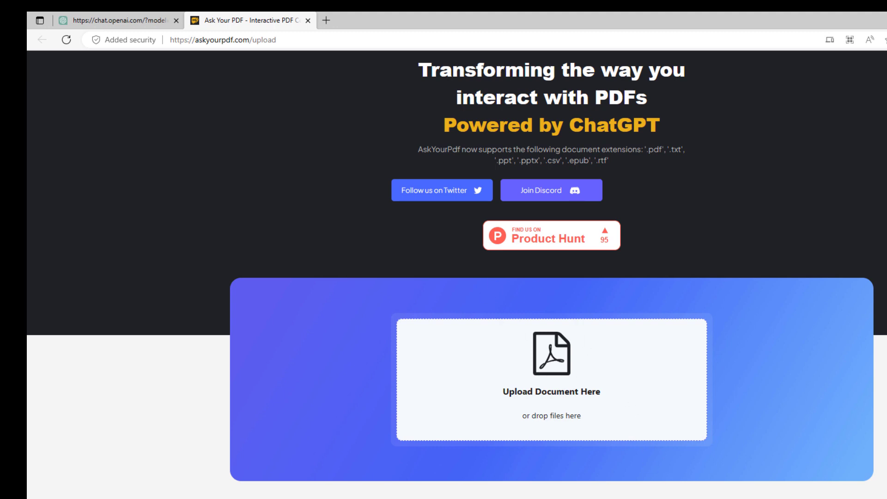
Step: Open LCO14643-Lease-_Z PDF from the upload file picker in Adobe Acrobat
left_click(550, 374)
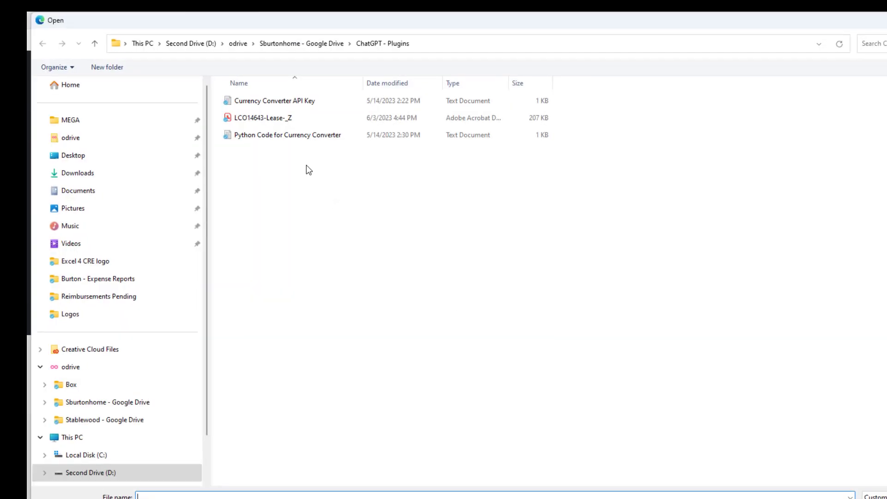
left_click(275, 118)
right_click(275, 119)
left_click(296, 140)
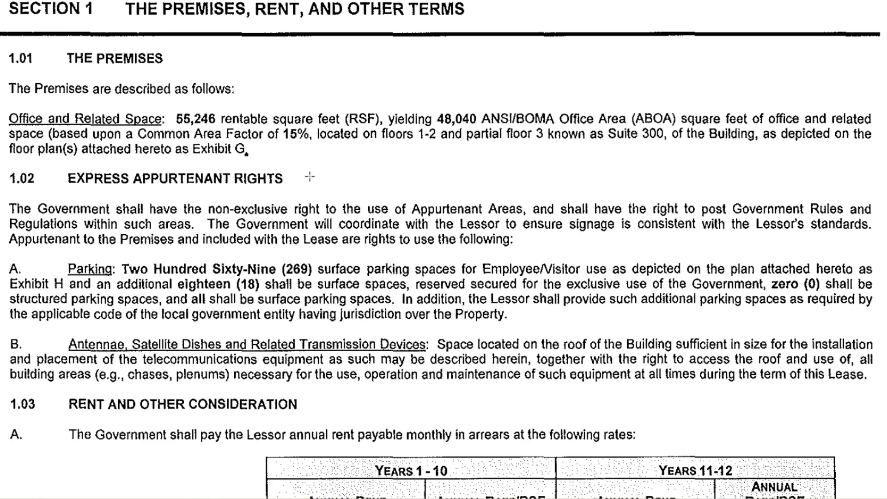
Step: Scroll through the lease PDF in Acrobat to review its terms
scroll(310, 178, "up", 15)
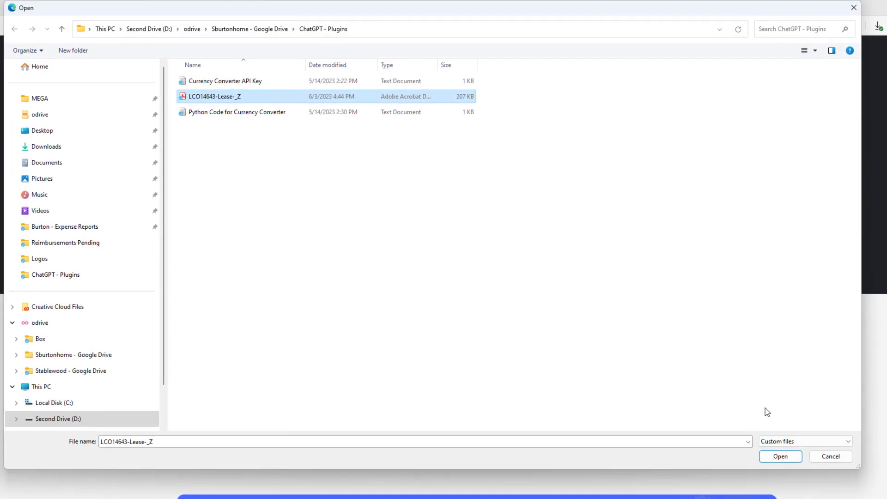
Step: Upload LCO14643-Lease-_Z.pdf to AskYourPDF and copy its document ID
left_click(827, 457)
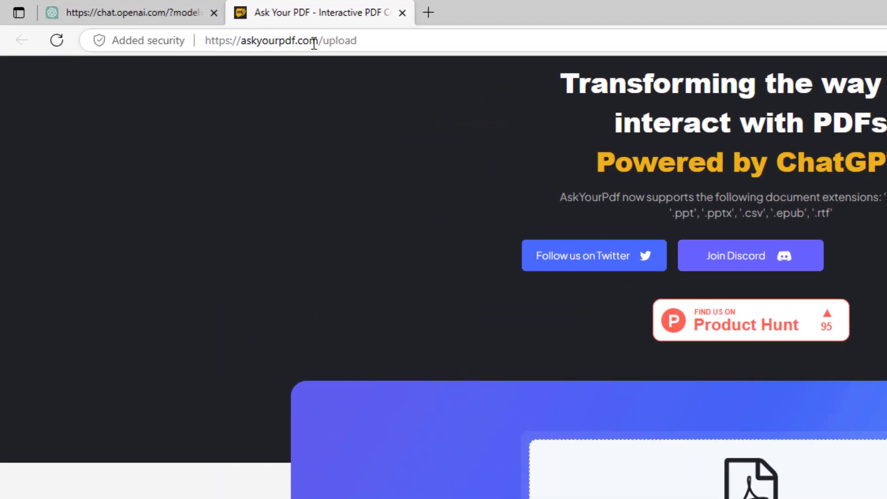
left_click(358, 36)
left_click(232, 496)
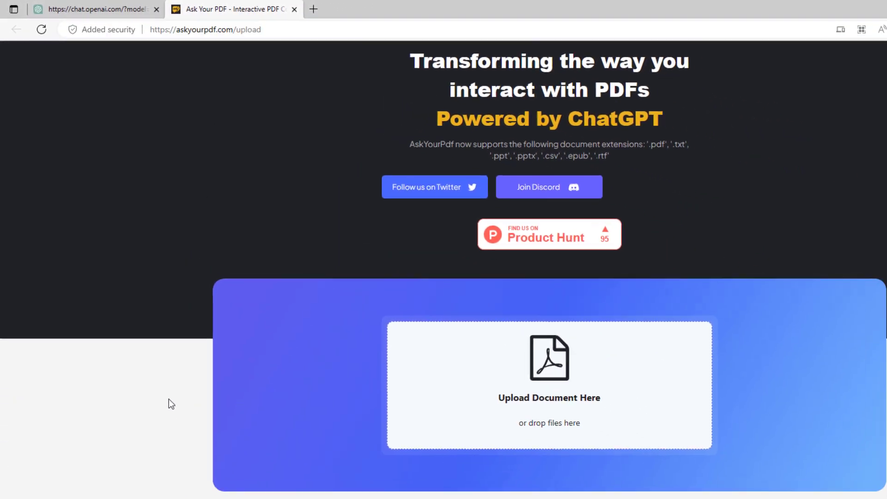
left_click(545, 382)
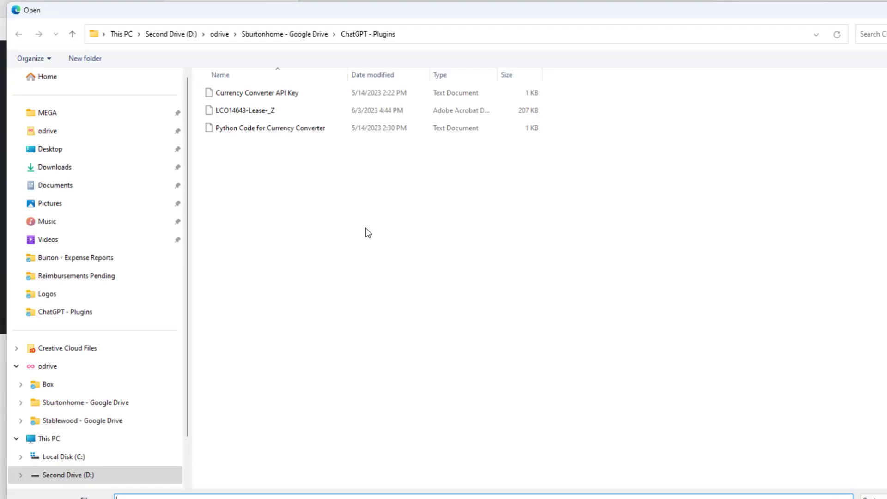
double_click(257, 111)
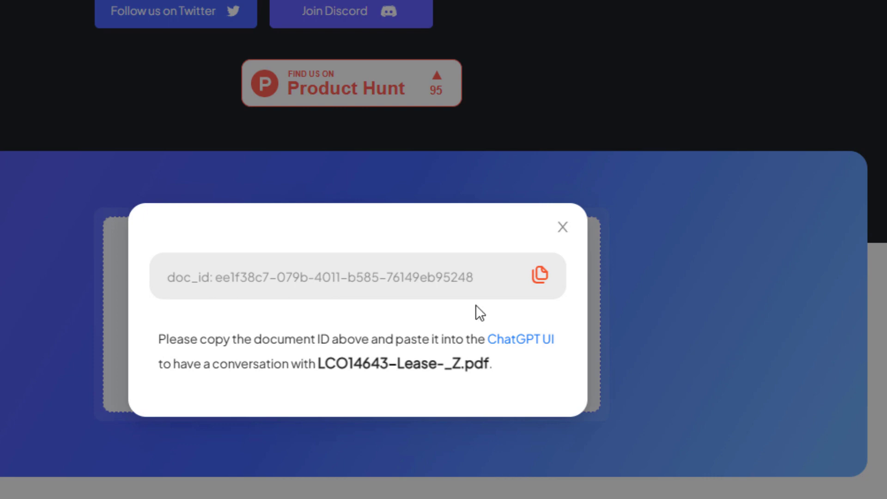
left_click(540, 276)
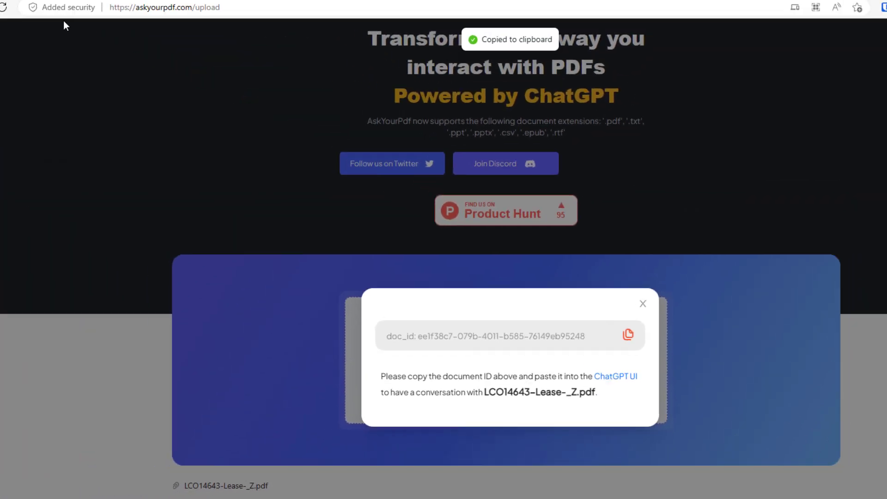
left_click(101, 7)
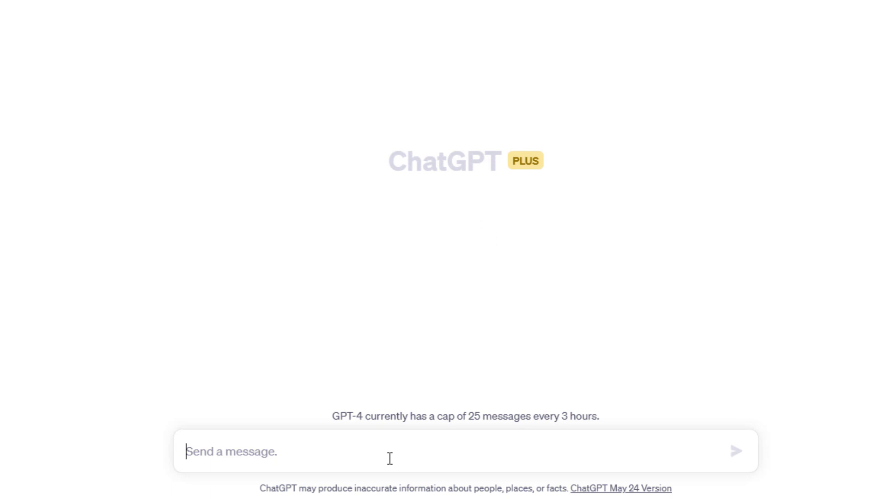
Step: Draft a request for a detailed lease abstract of the commercial lease, pasting the doc_id
type("I have")
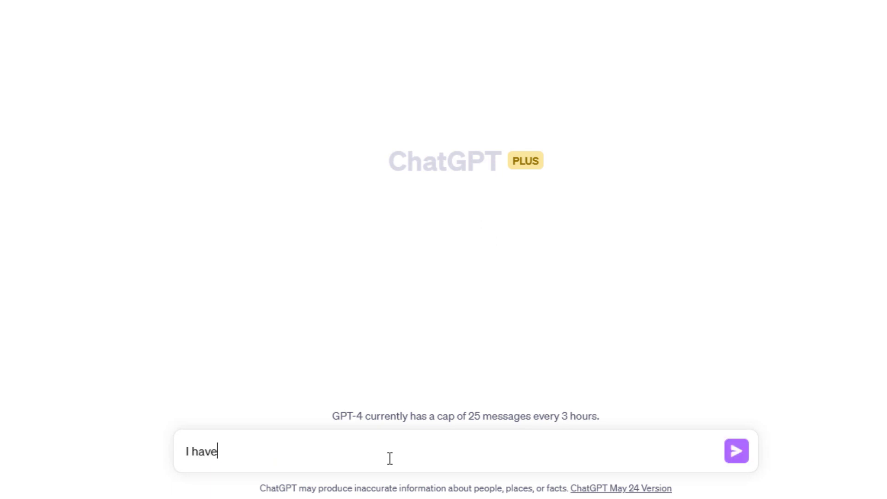
type(" a commercial real est")
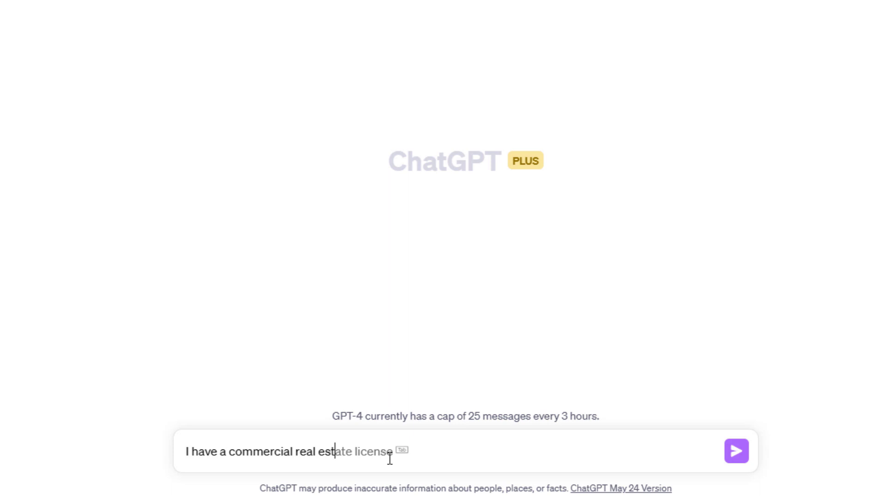
type("ate lease that I nee")
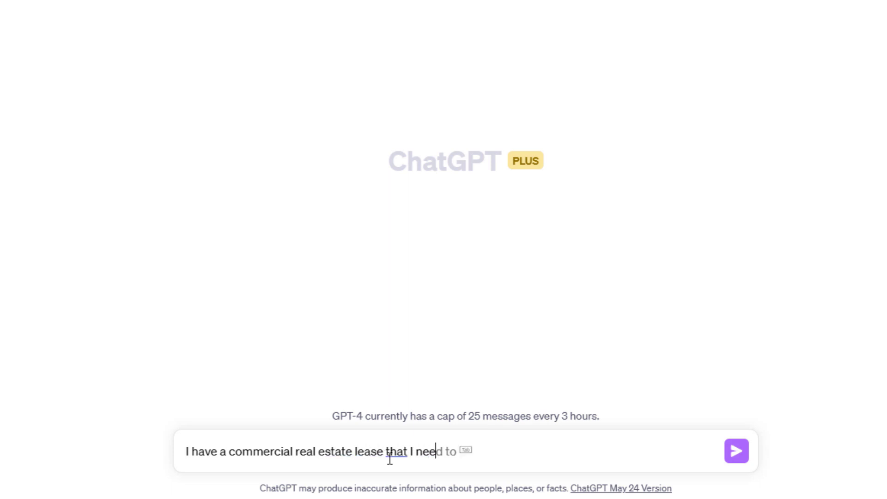
type("d help sum")
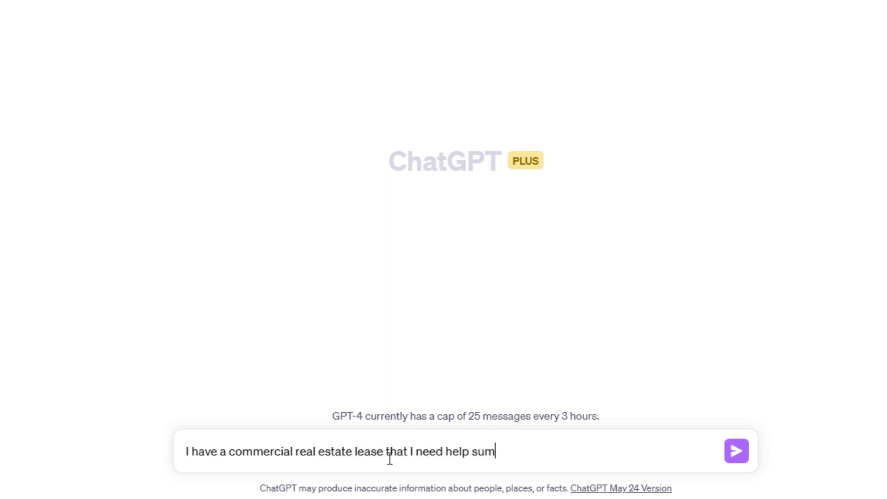
type("marizing. Pleas")
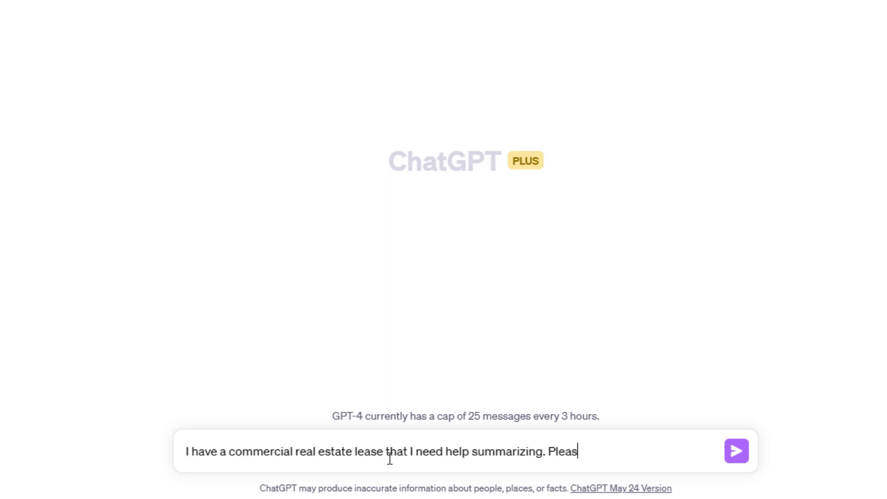
type("e create a de")
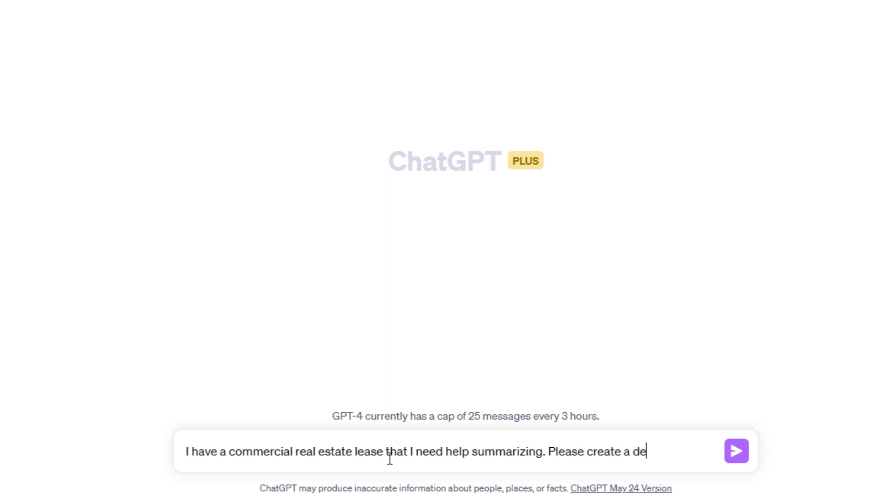
type("tailed lease ab")
key("BackSpace")
type("lease abst")
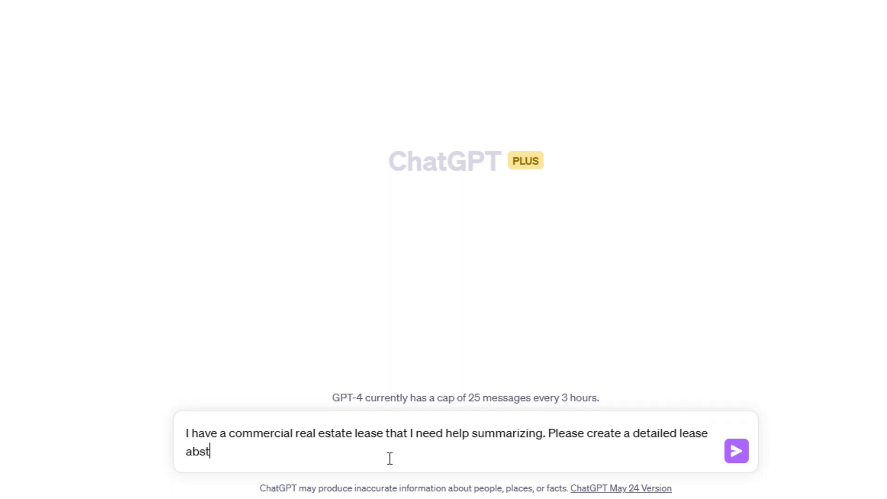
type("ract for the ")
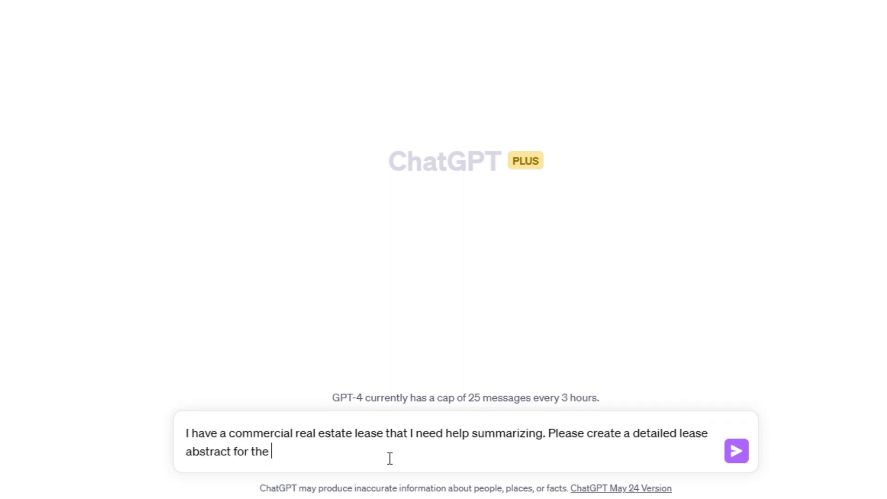
type("following lease")
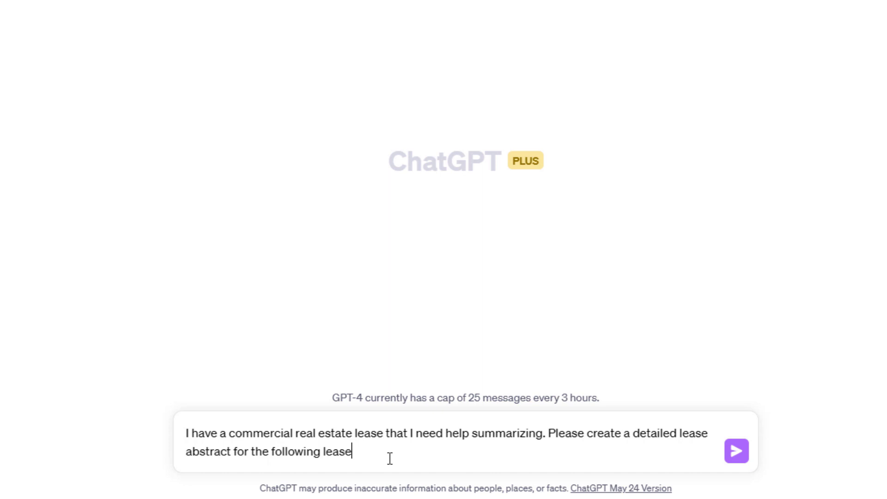
type(":")
key("ctrl+v")
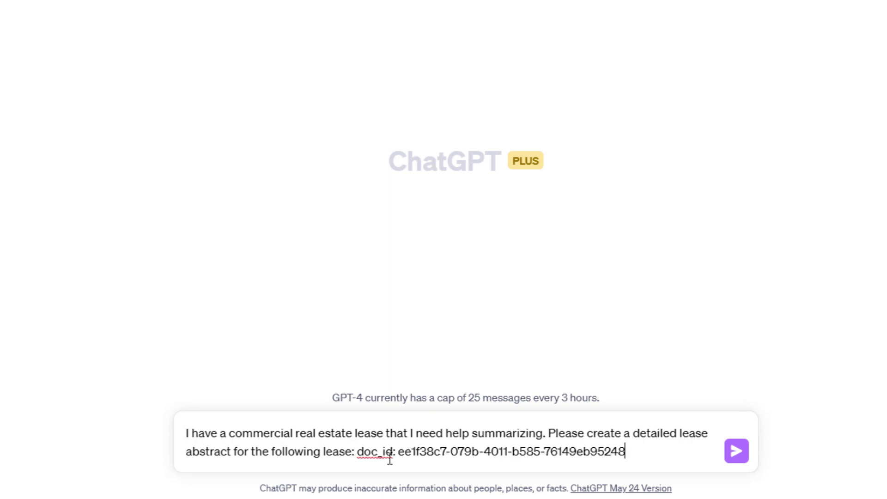
Step: Send the lease-abstract request and scroll to the Lessor entry in the reply
left_click(734, 453)
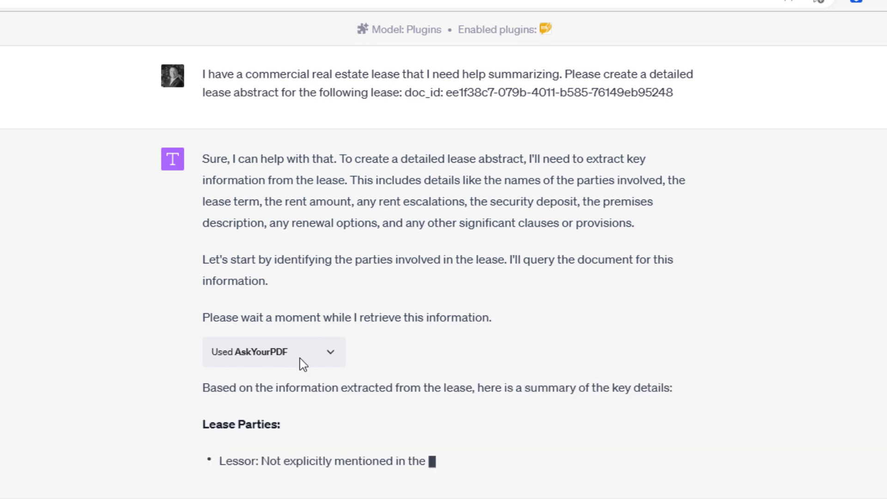
left_click_drag(675, 94, 409, 91)
scroll(415, 237, "down", 1)
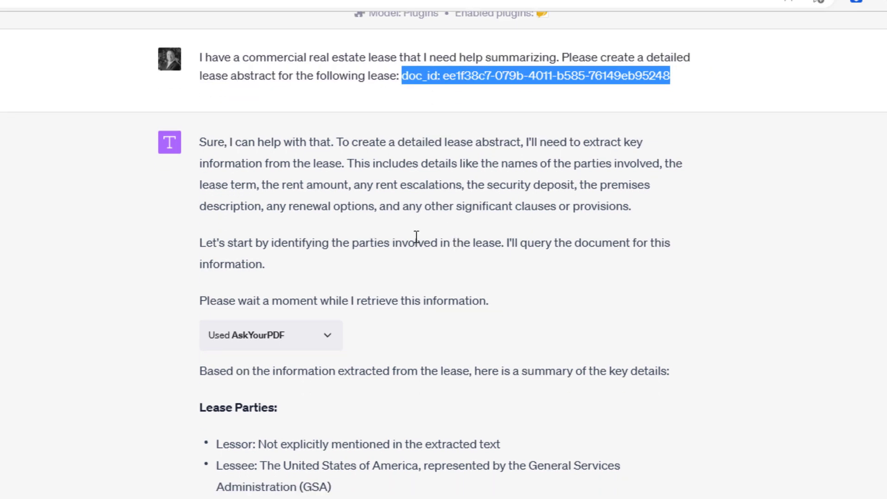
scroll(342, 346, "down", 1)
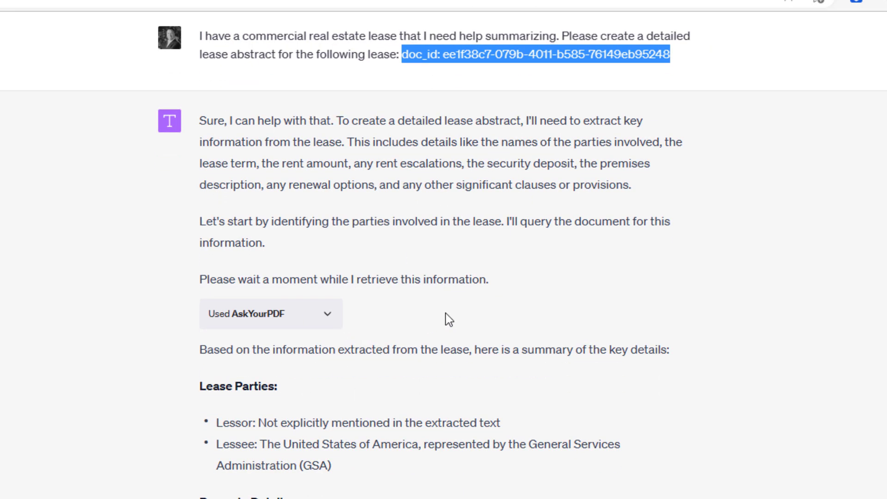
scroll(271, 328, "down", 1)
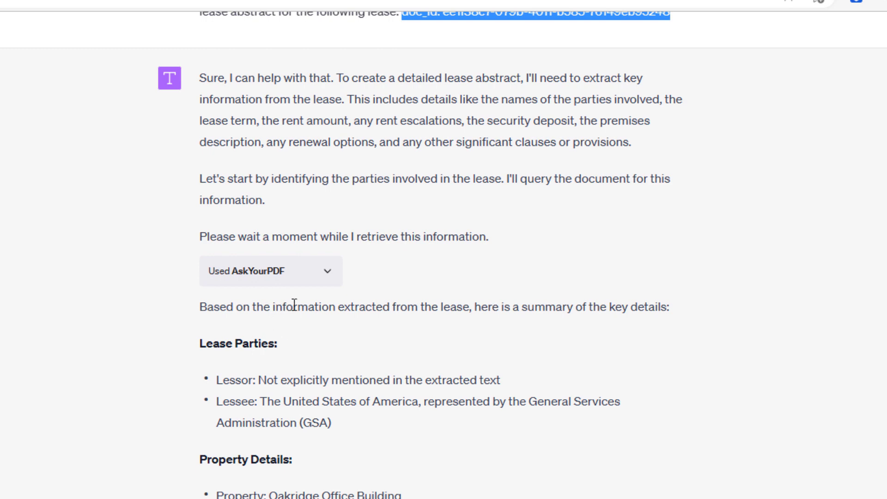
scroll(372, 378, "down", 1)
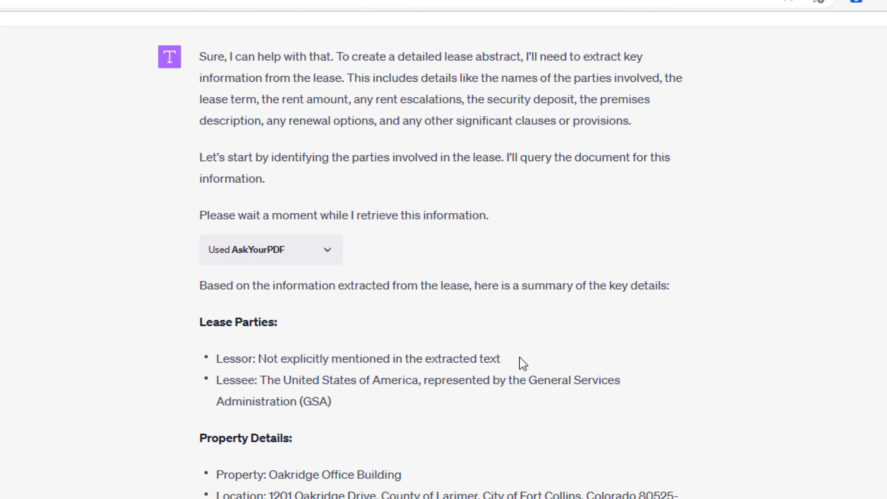
left_click_drag(523, 362, 262, 371)
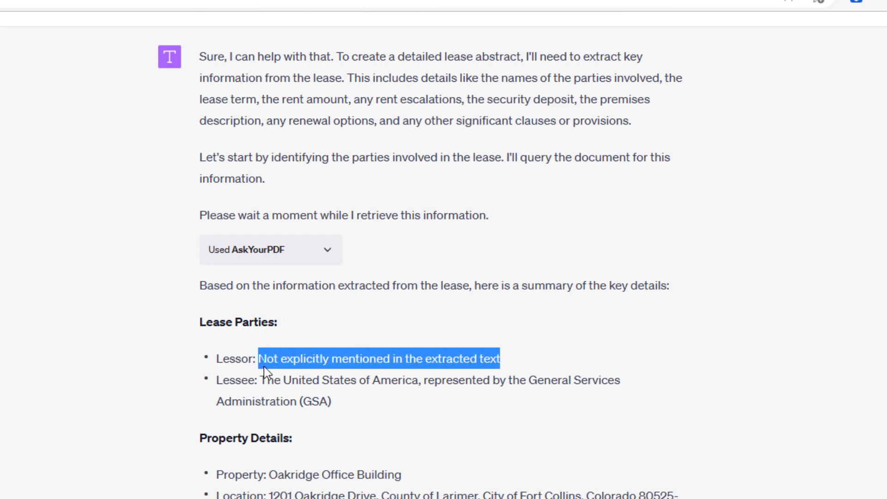
left_click(265, 367)
scroll(264, 367, "down", 2)
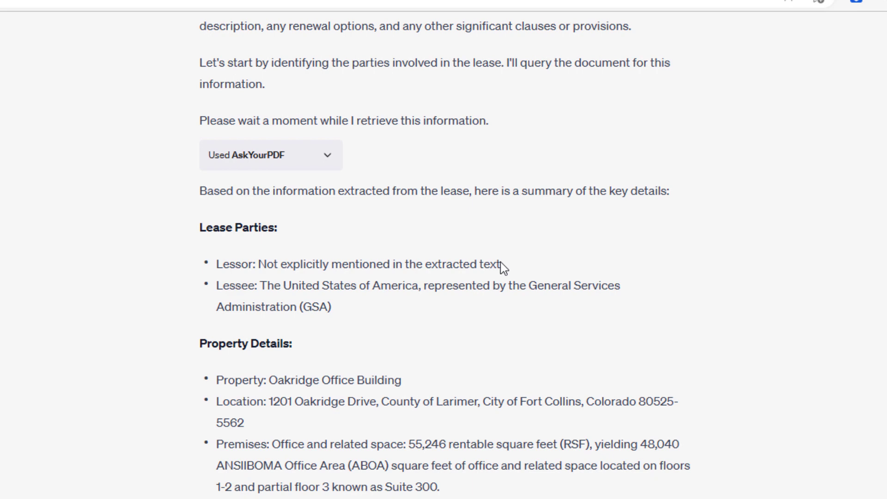
Step: Review the Lessor, Lessee, Oakridge Office Building name and location address entries
left_click_drag(500, 264, 260, 287)
left_click(323, 303)
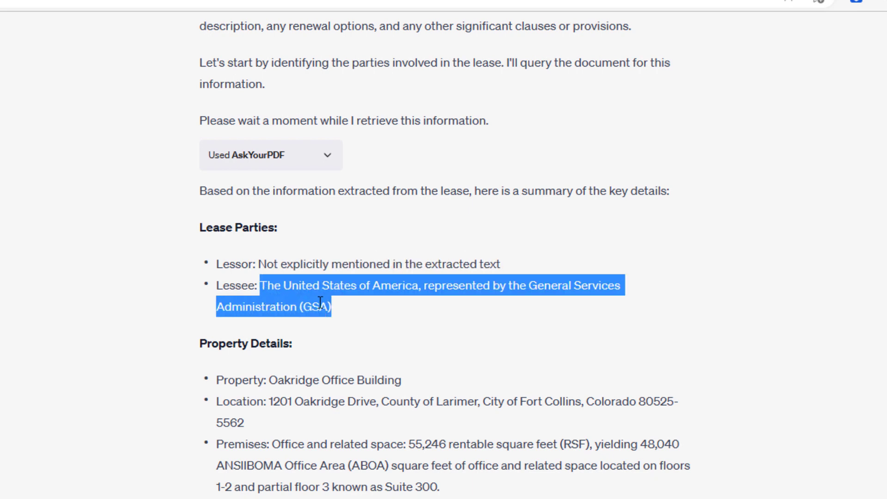
scroll(343, 297, "down", 3)
left_click(345, 150)
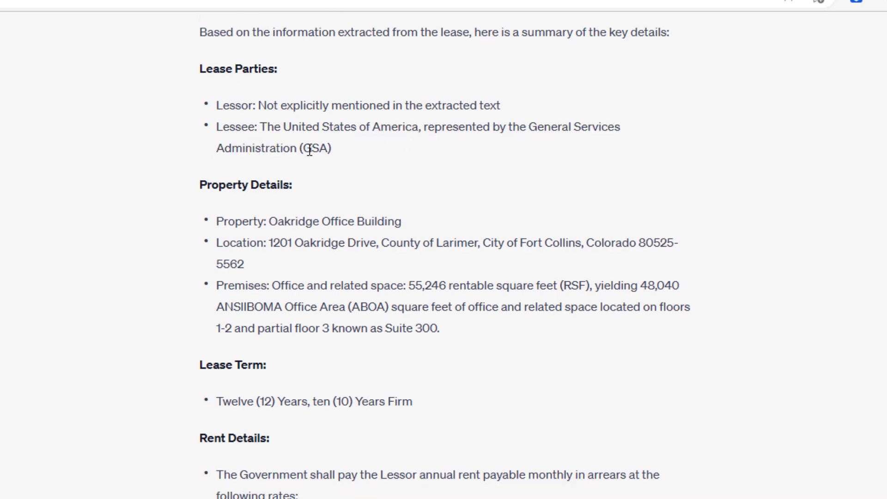
scroll(342, 180, "down", 1)
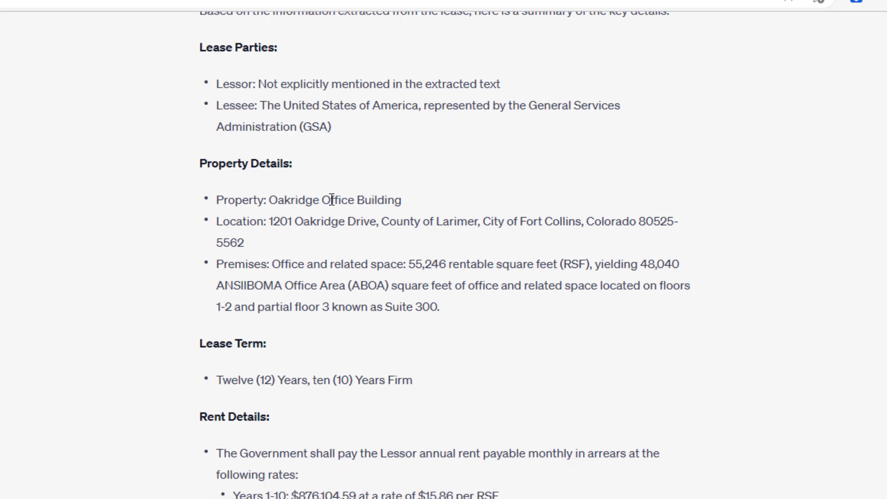
left_click_drag(382, 178, 363, 179)
left_click(326, 179)
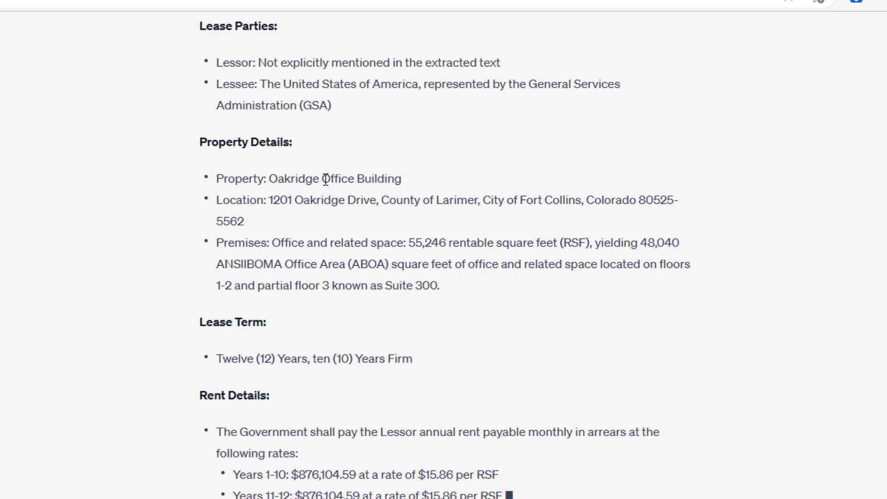
left_click_drag(278, 195, 273, 178)
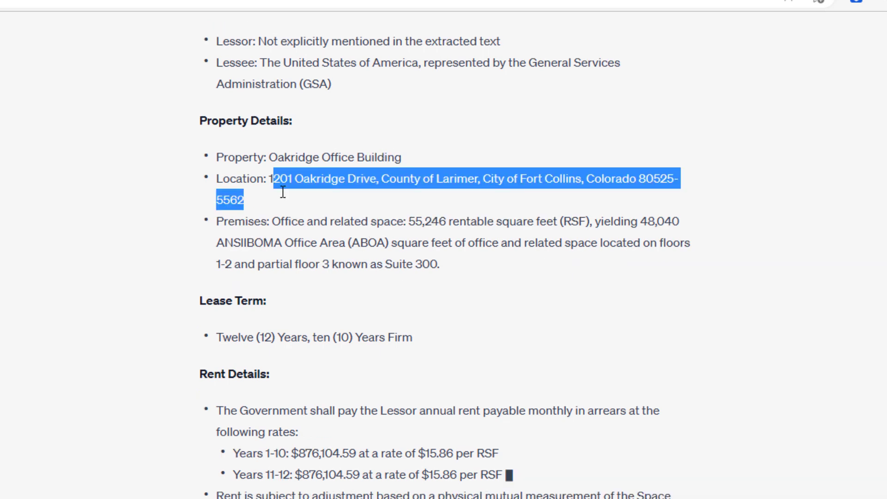
left_click(284, 220)
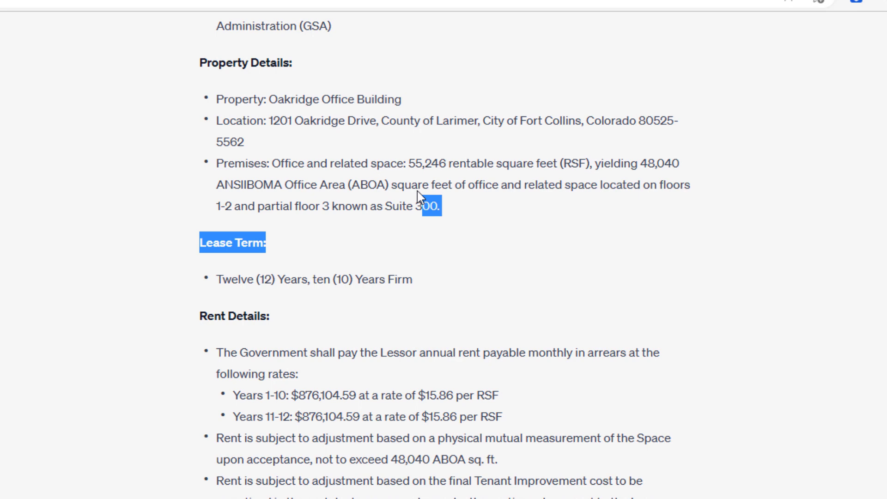
left_click(417, 190)
scroll(345, 163, "down", 1)
scroll(440, 183, "up", 2)
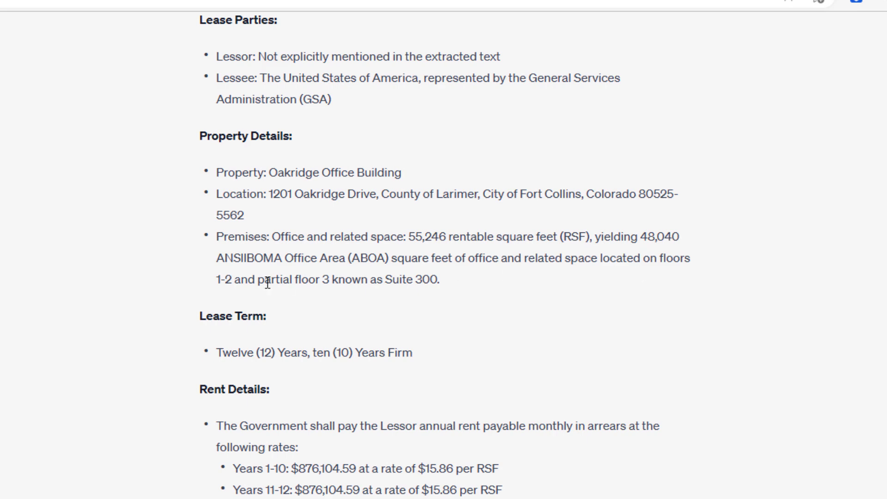
Step: Review the Premises description and the twelve-year, ten years firm lease term
left_click_drag(441, 283, 289, 248)
left_click(437, 282)
scroll(370, 283, "down", 2)
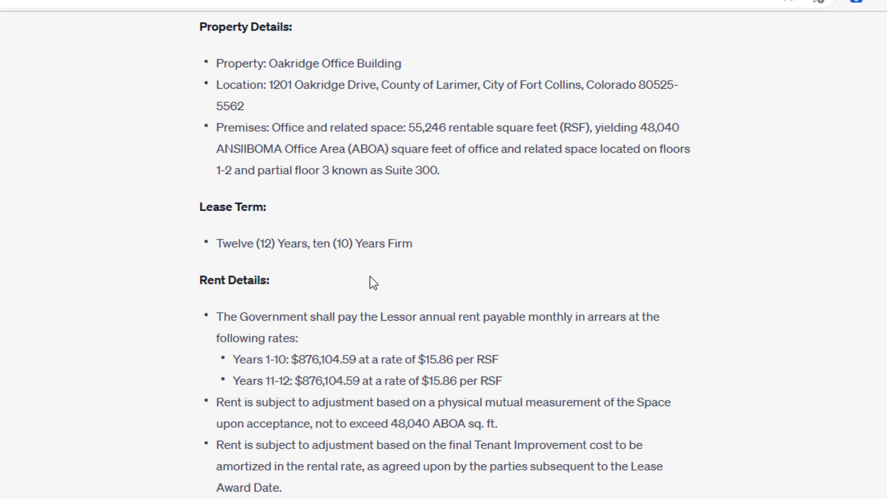
left_click_drag(406, 244, 214, 240)
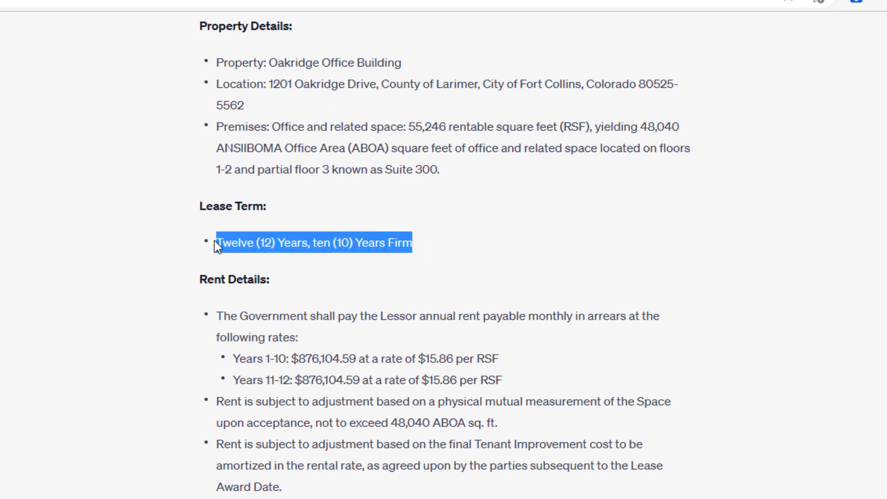
left_click(279, 249)
left_click_drag(410, 245, 315, 247)
left_click(321, 246)
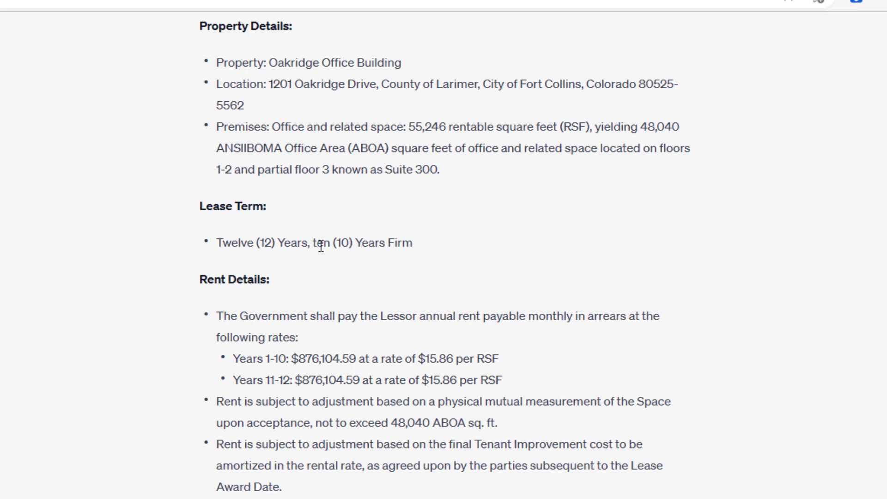
scroll(451, 300, "down", 2)
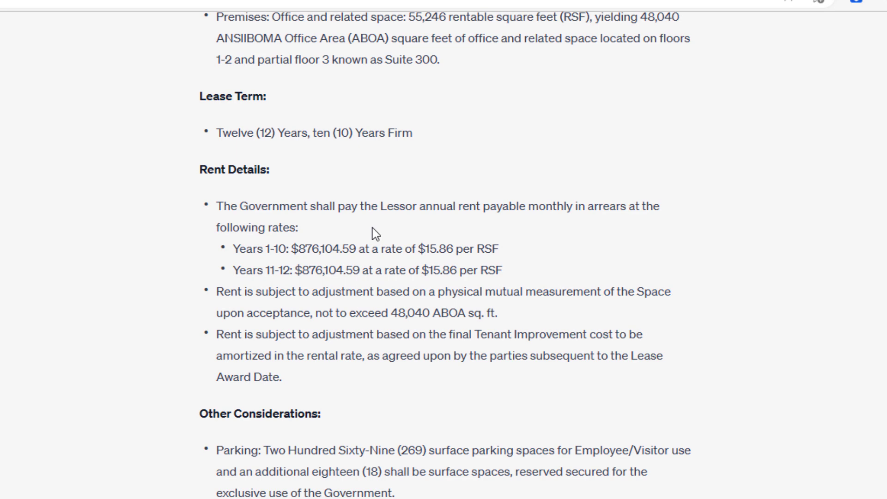
left_click_drag(511, 277, 248, 260)
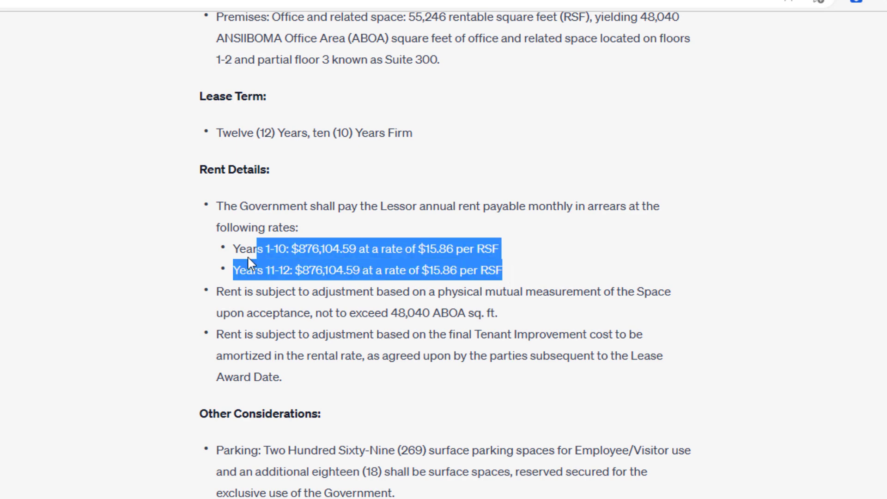
left_click(333, 270)
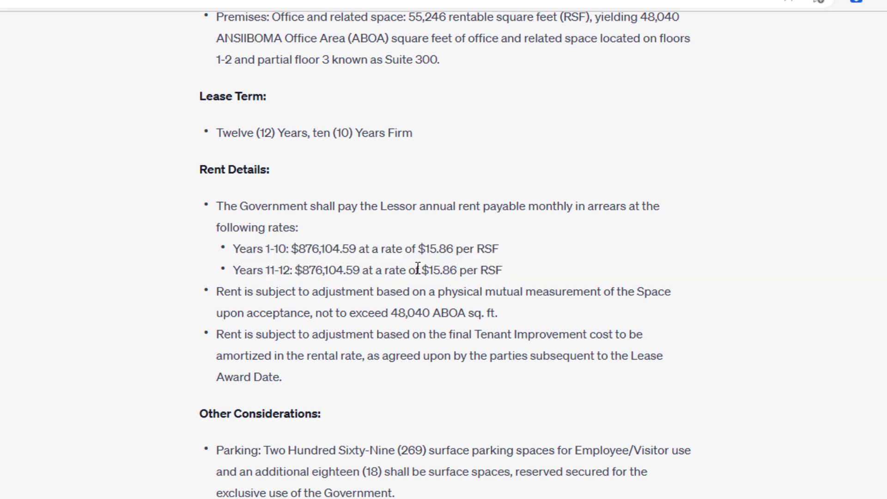
scroll(353, 311, "down", 10)
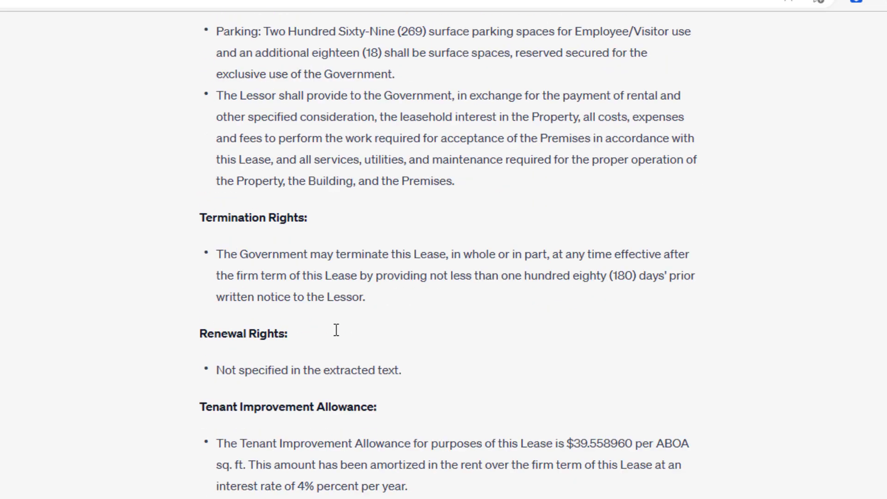
scroll(379, 347, "up", 10)
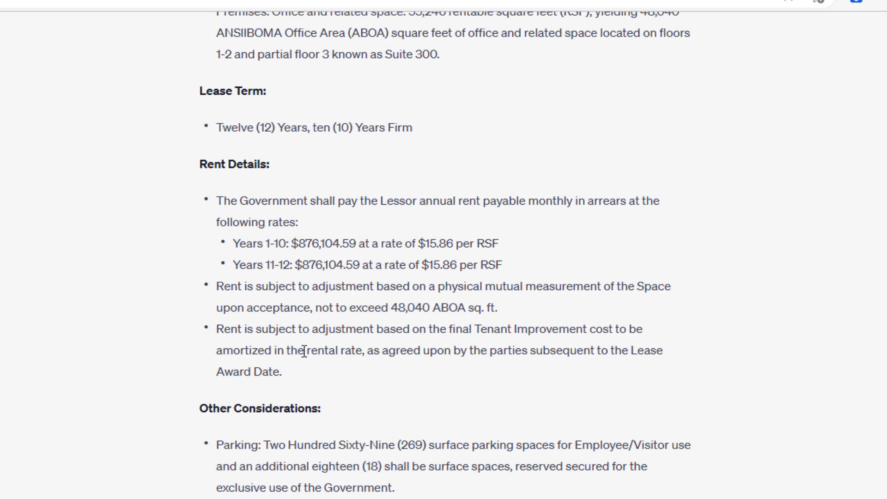
left_click_drag(292, 374, 210, 202)
left_click(352, 259)
scroll(346, 314, "down", 4)
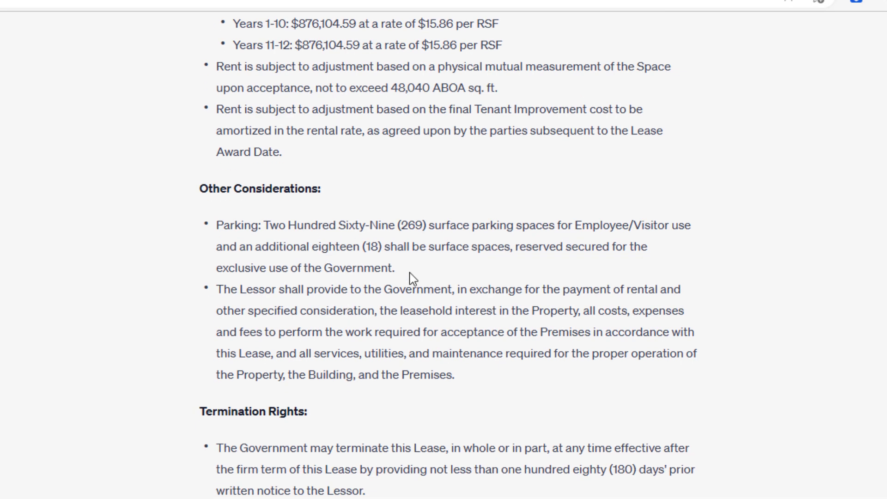
left_click_drag(401, 271, 236, 221)
left_click(300, 314)
scroll(392, 344, "down", 2)
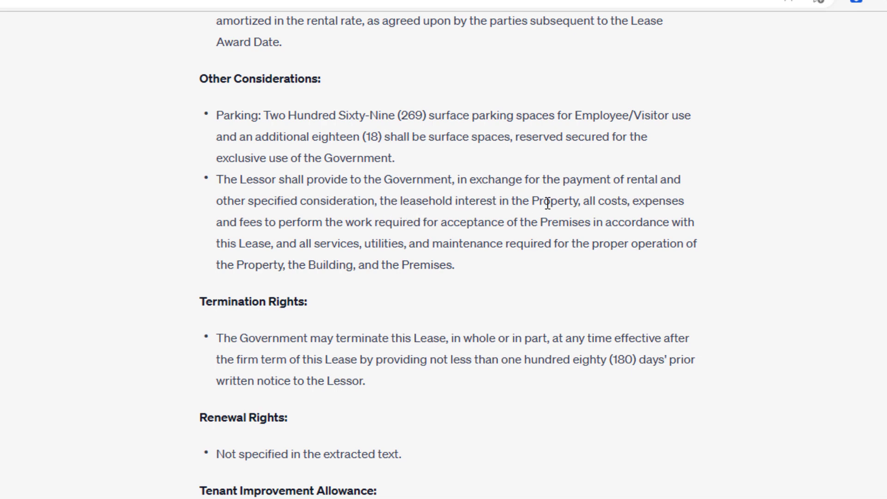
scroll(437, 245, "down", 2)
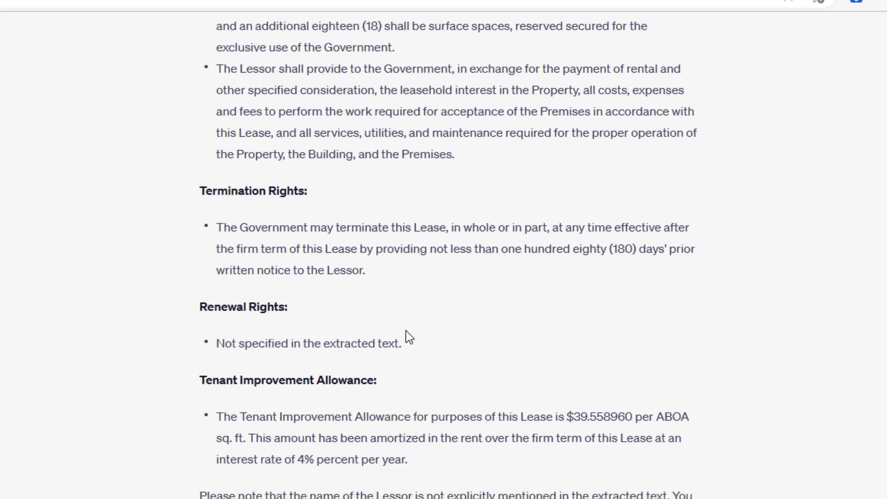
left_click_drag(401, 343, 217, 342)
left_click(269, 350)
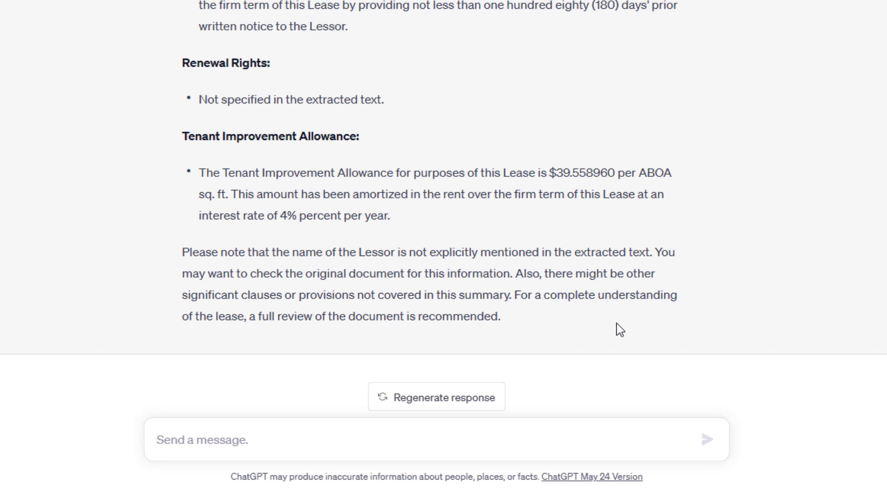
Step: Send a follow-up asking to share the rent in more detail, naming Operating Costs and Tenant Improvements
type("Great. Could")
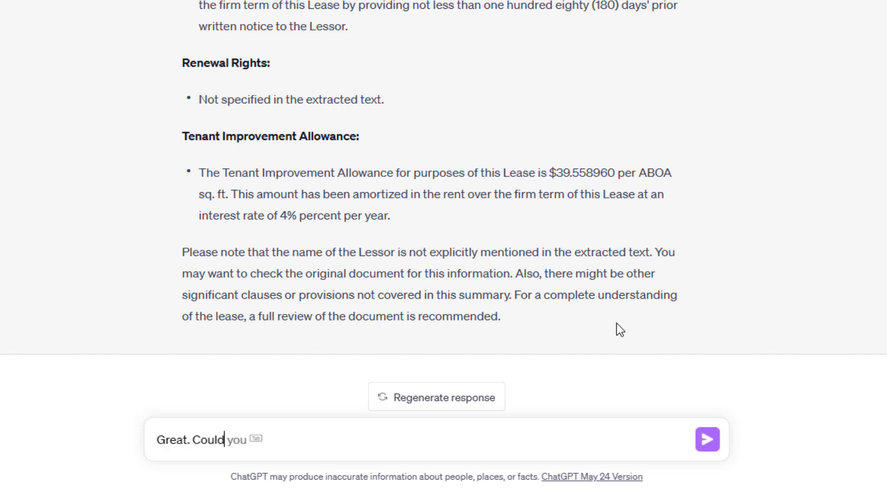
type(" you detail out the rent")
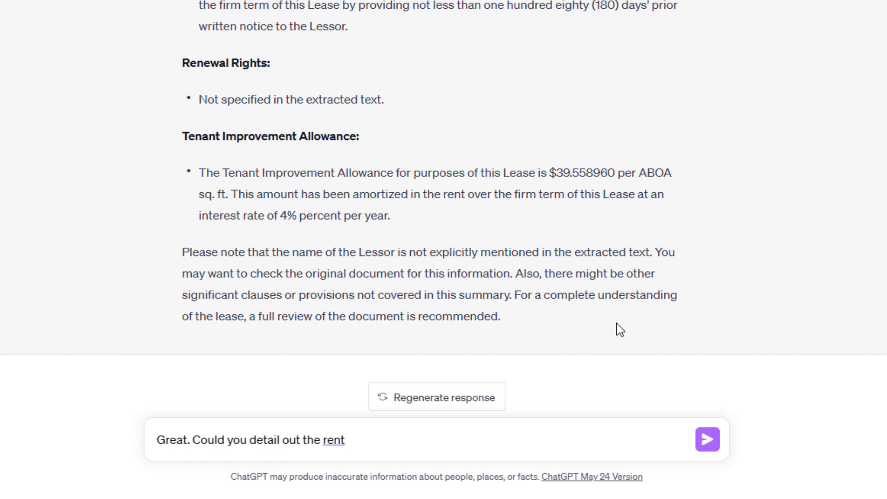
key("ctrl+shift+Left")
key("ctrl+shift+Left")
key("ctrl+shift+Left")
key("ctrl+shift+Left")
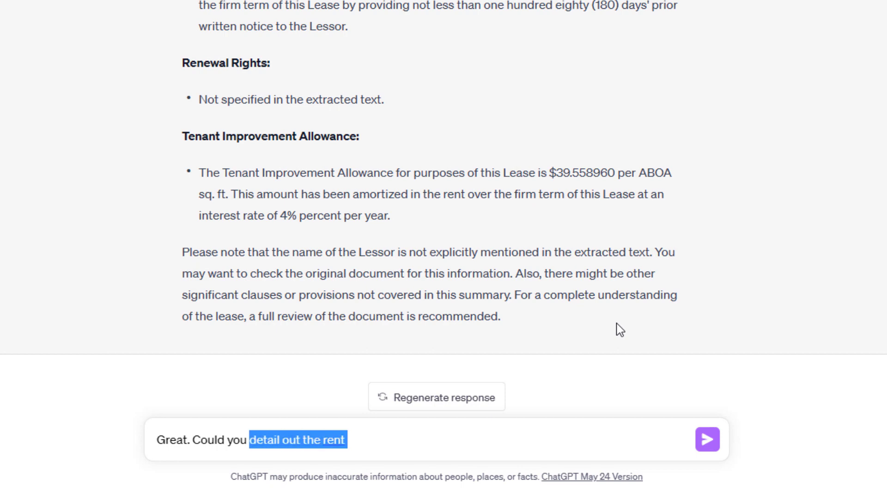
type("share the r")
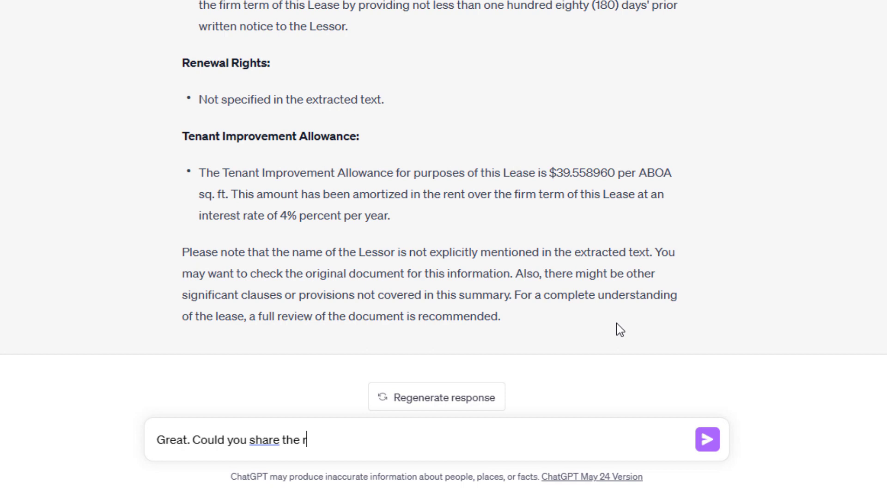
type("ent in more detail. ")
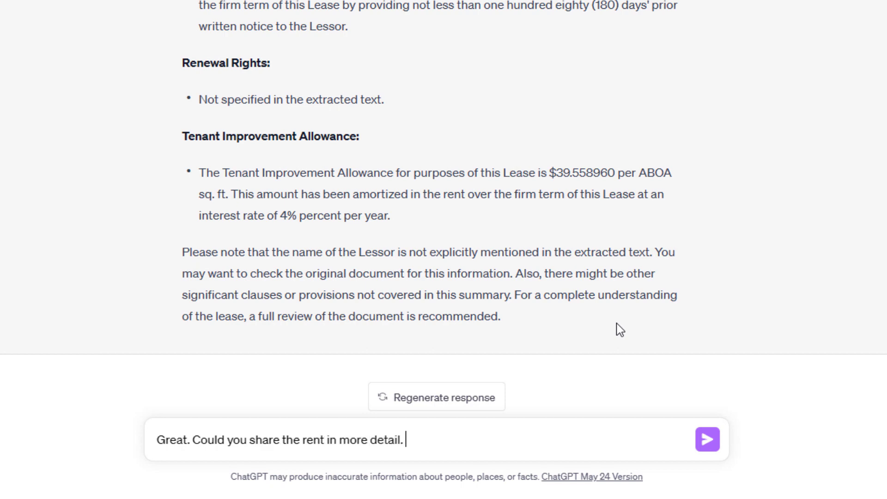
type("I believe it ")
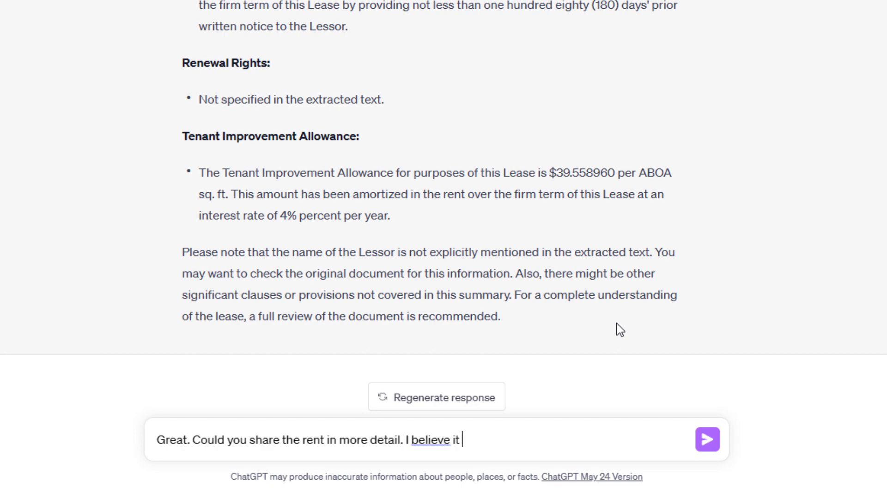
type("consists of multipl")
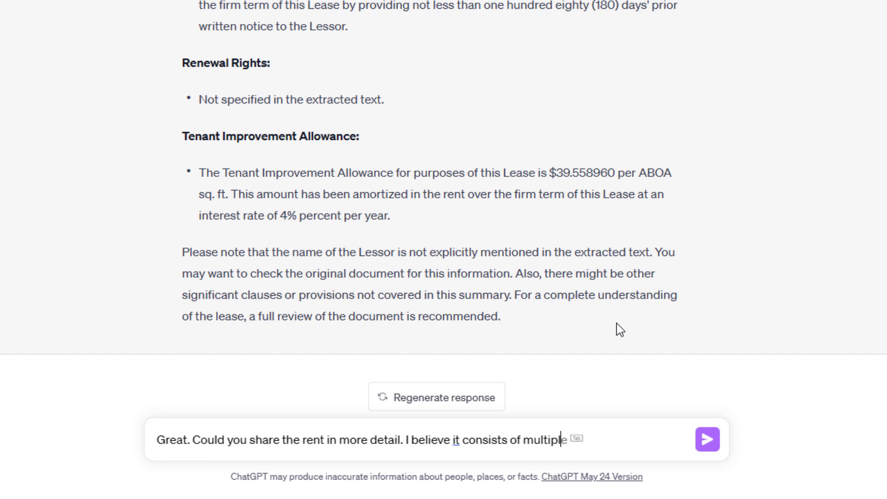
type("e parts (e.g")
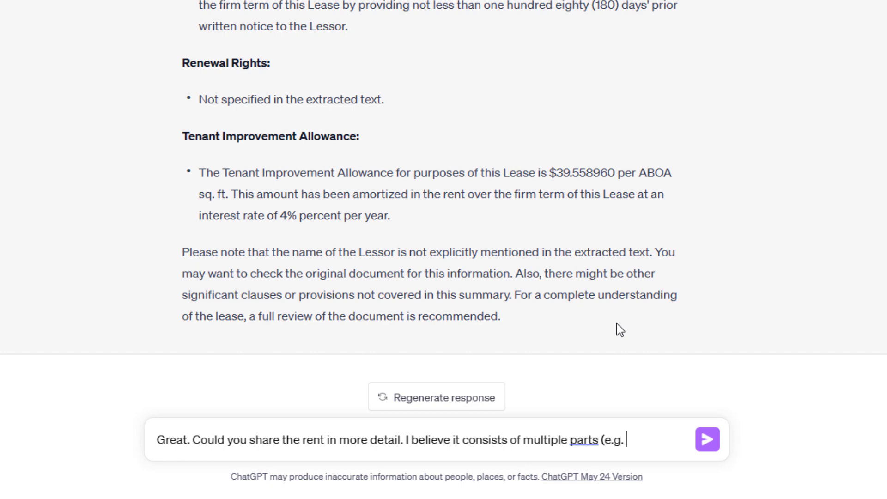
type(". Operating Costs")
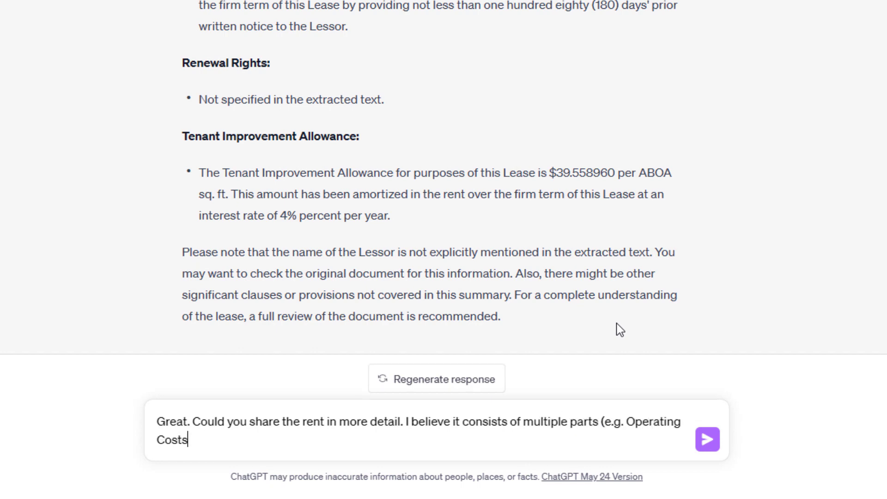
type(", Tenant Improvements, etc).")
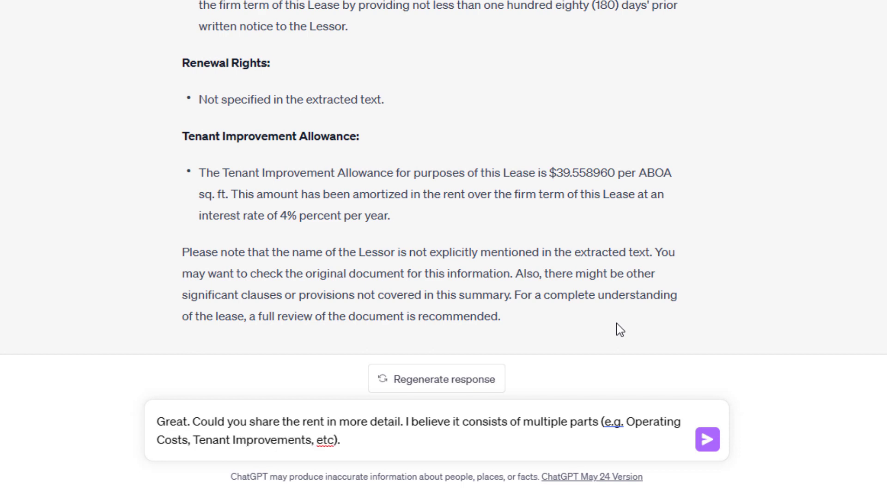
key("Return")
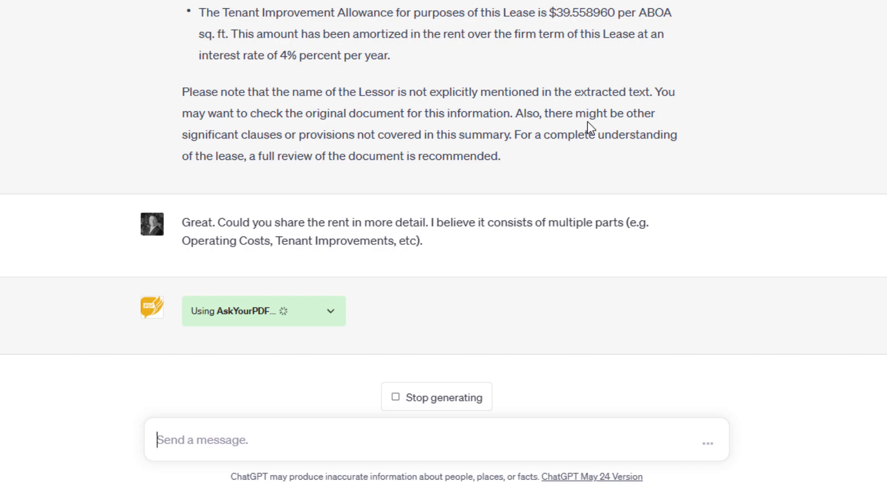
Step: Inspect the AskYourPDF request details and the Rent Details' annual rent rates in the breakdown
left_click(330, 311)
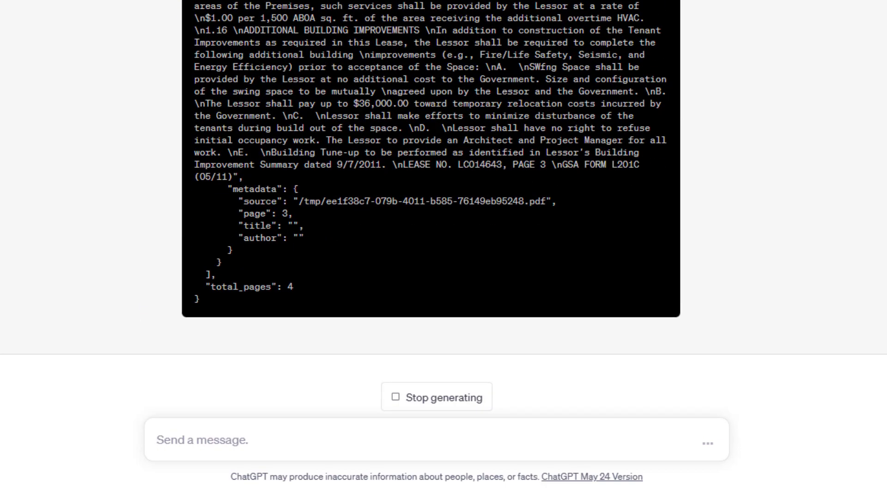
scroll(757, 98, "up", 15)
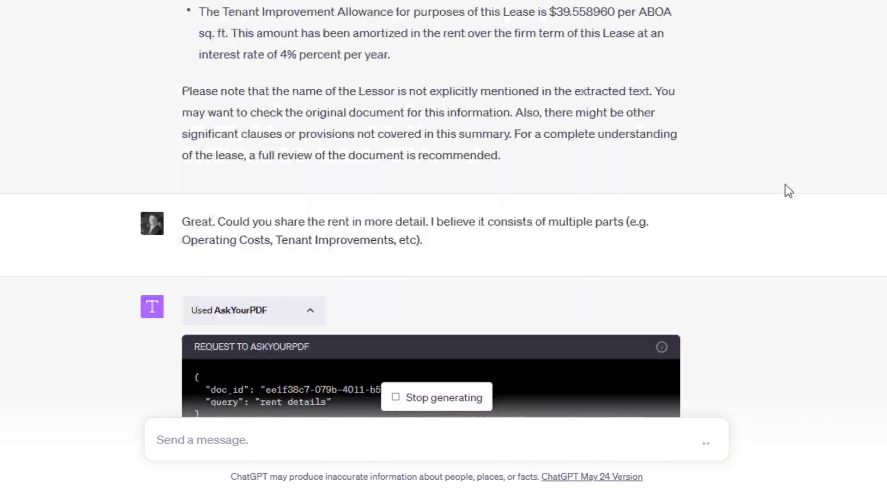
scroll(401, 175, "down", 12)
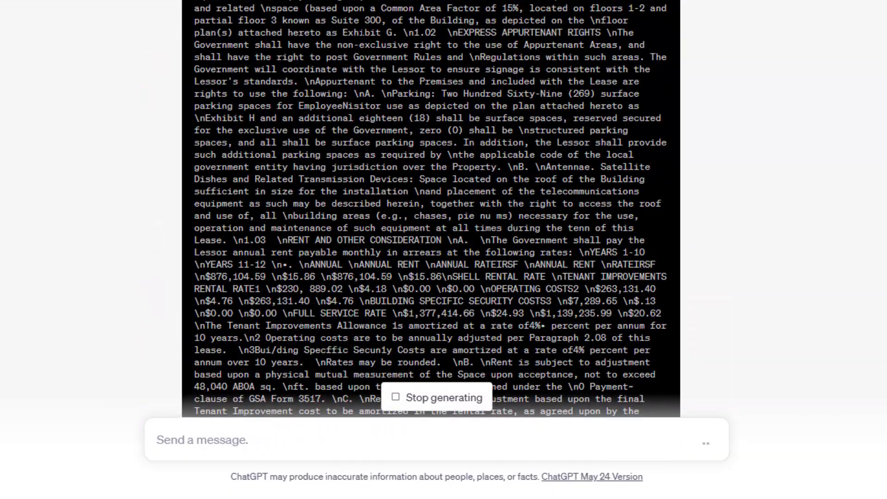
scroll(503, 105, "down", 15)
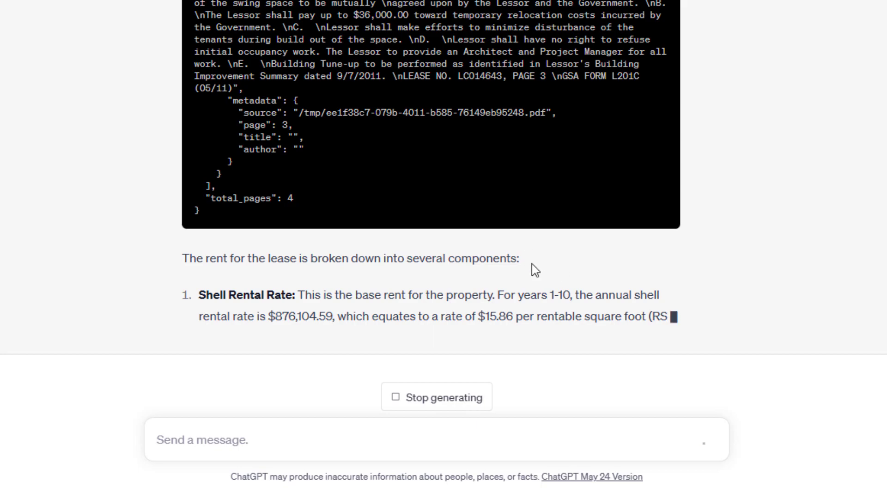
scroll(583, 218, "up", 20)
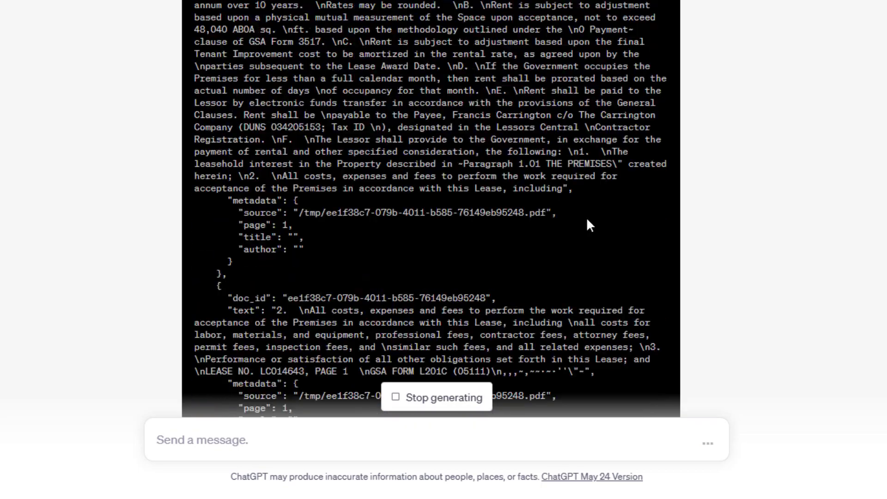
scroll(707, 194, "up", 11)
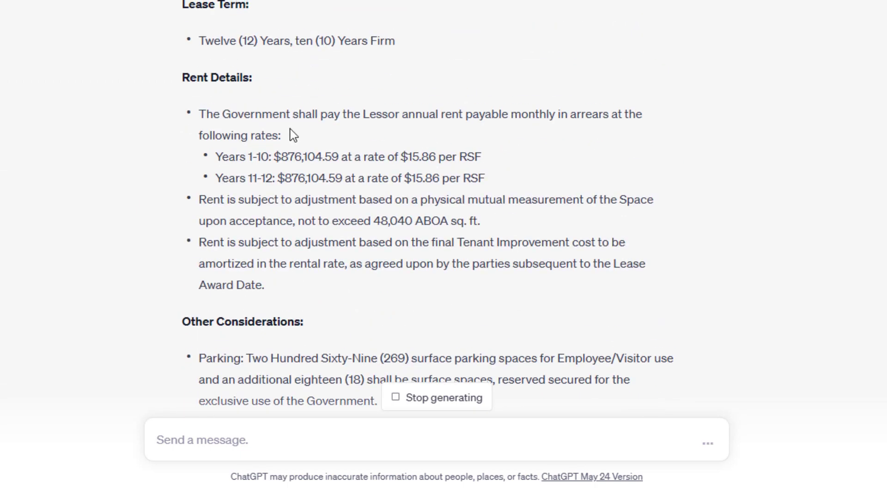
left_click_drag(502, 184, 219, 152)
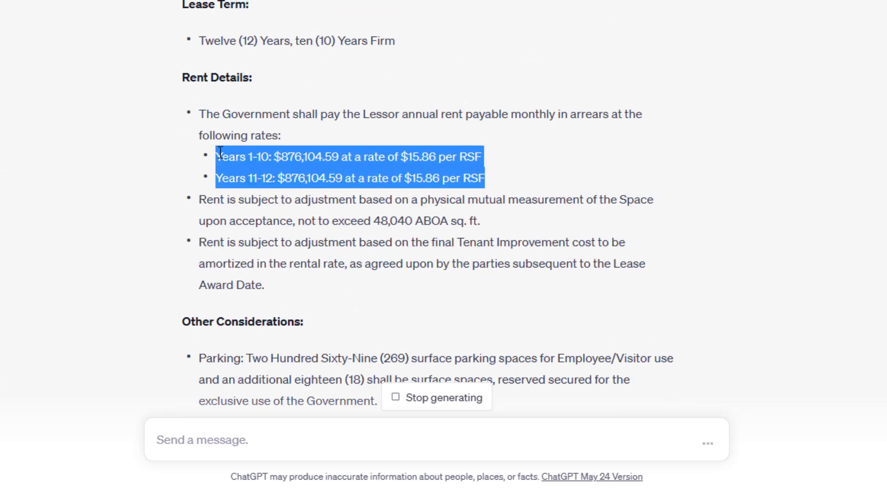
left_click(299, 159)
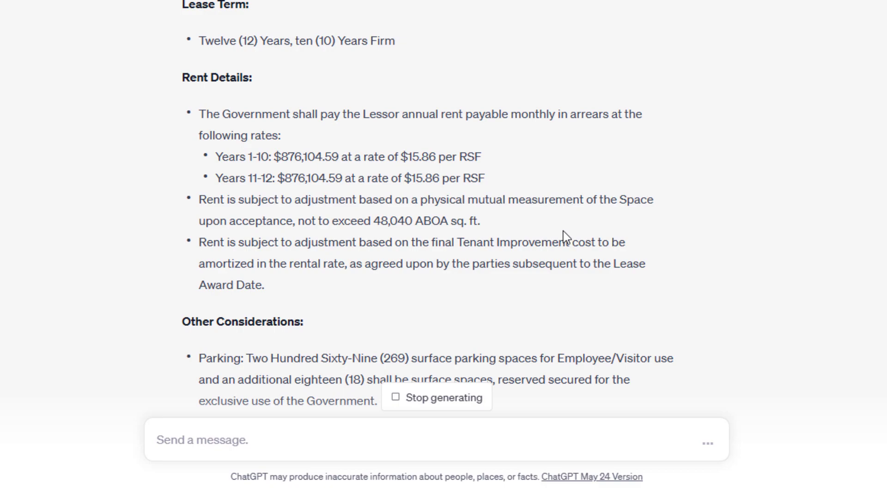
scroll(624, 232, "down", 20)
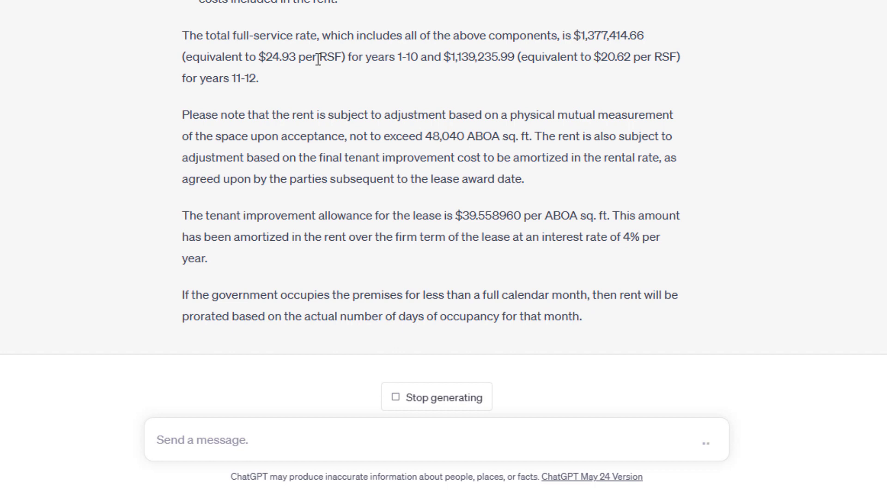
left_click_drag(342, 58, 187, 58)
left_click(292, 80)
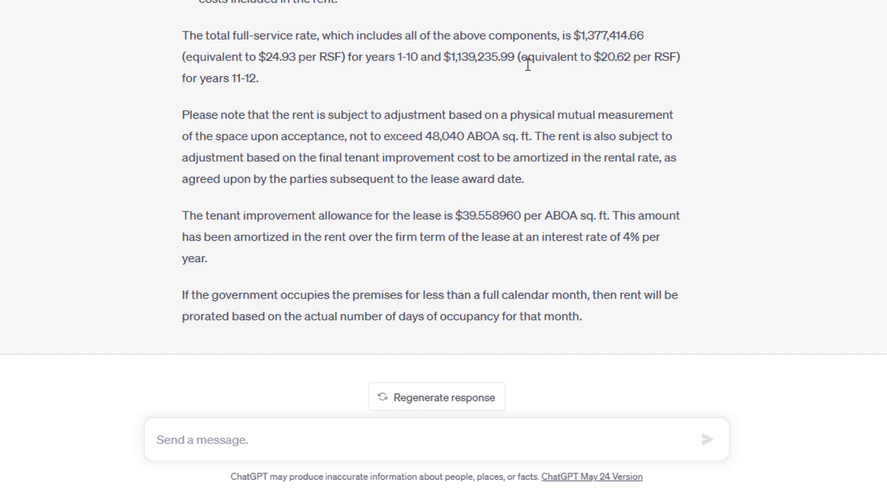
left_click_drag(458, 76, 421, 57)
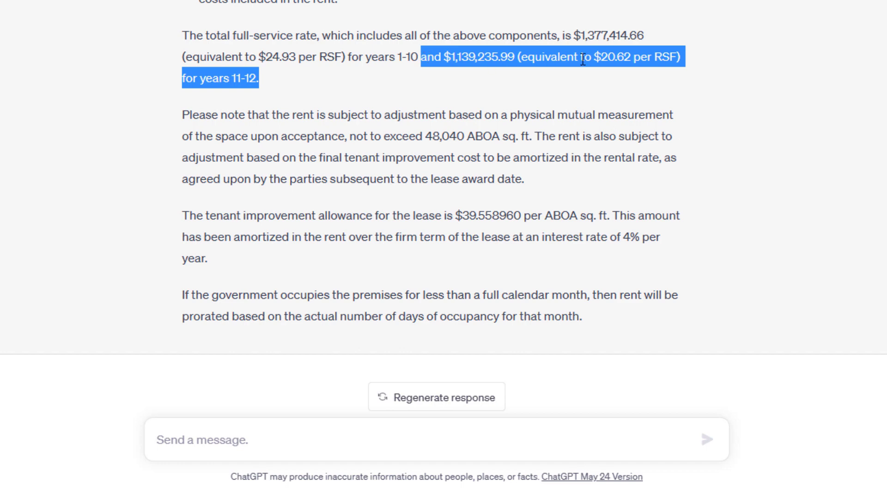
left_click(628, 61)
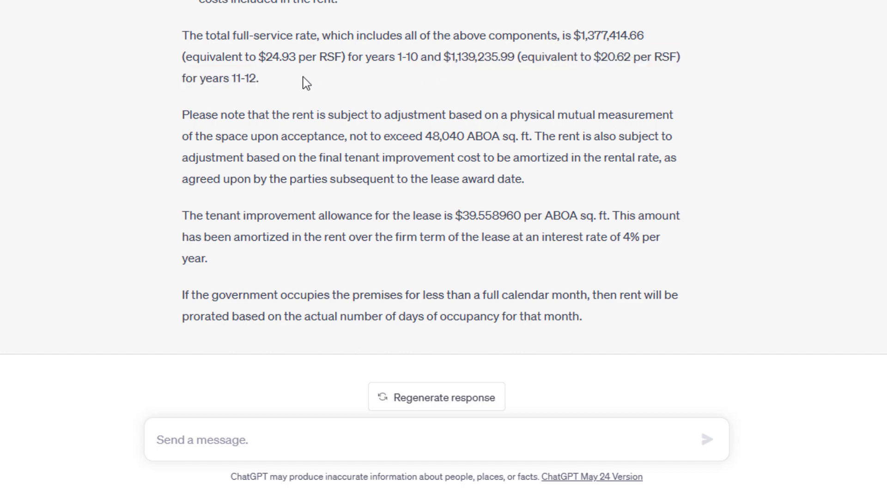
scroll(362, 85, "up", 2)
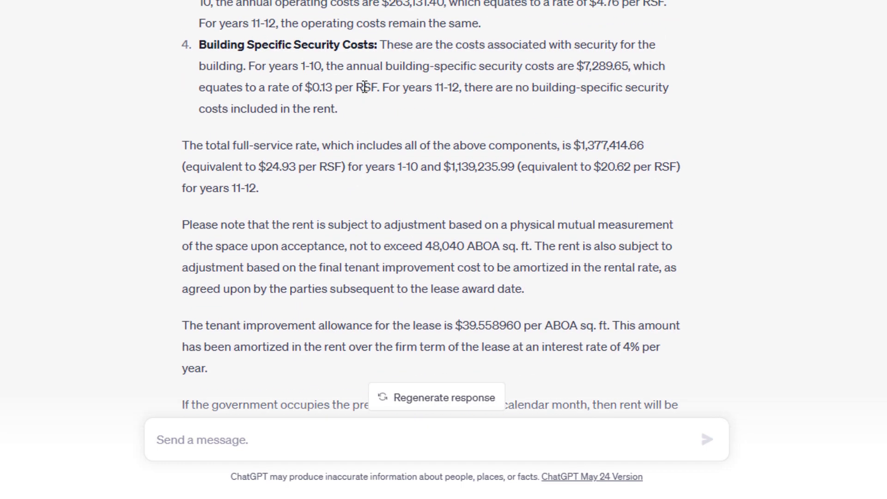
left_click_drag(420, 105, 383, 89)
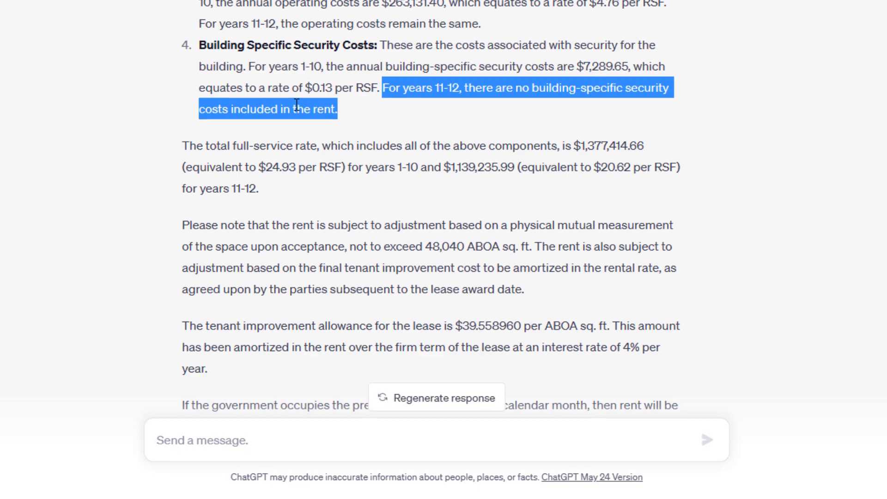
left_click(343, 124)
scroll(358, 303, "up", 2)
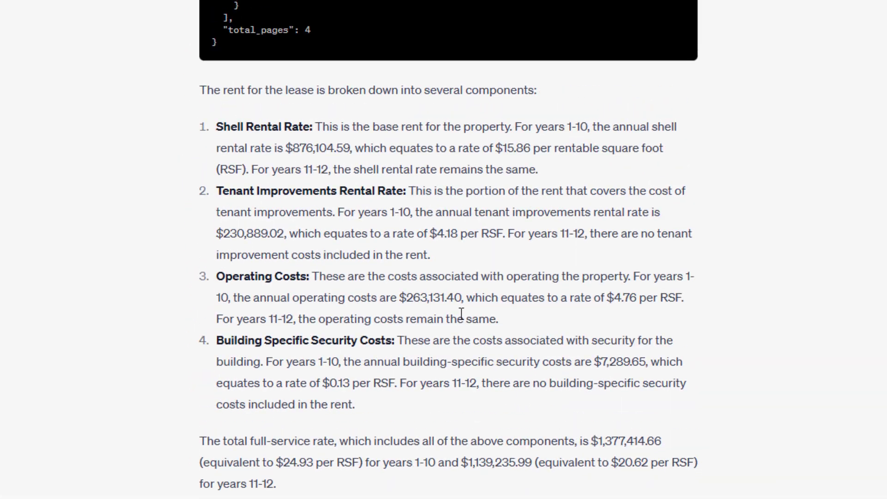
left_click_drag(505, 323, 216, 319)
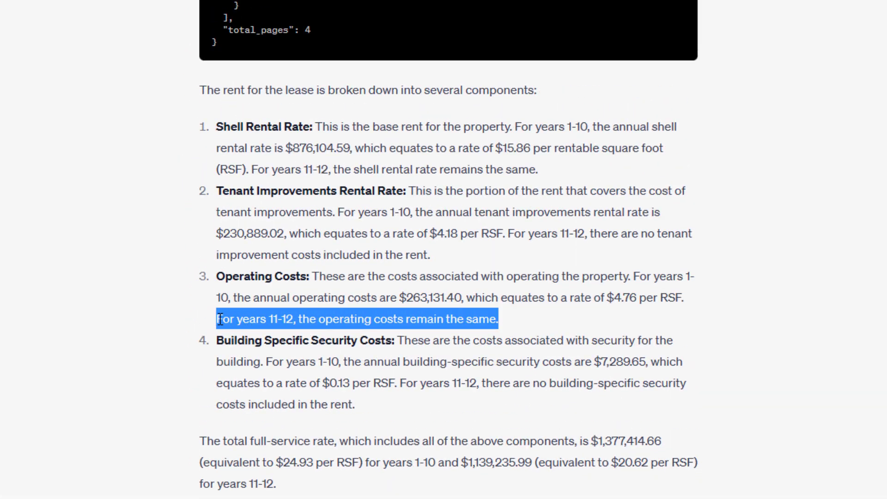
left_click_drag(469, 257, 514, 233)
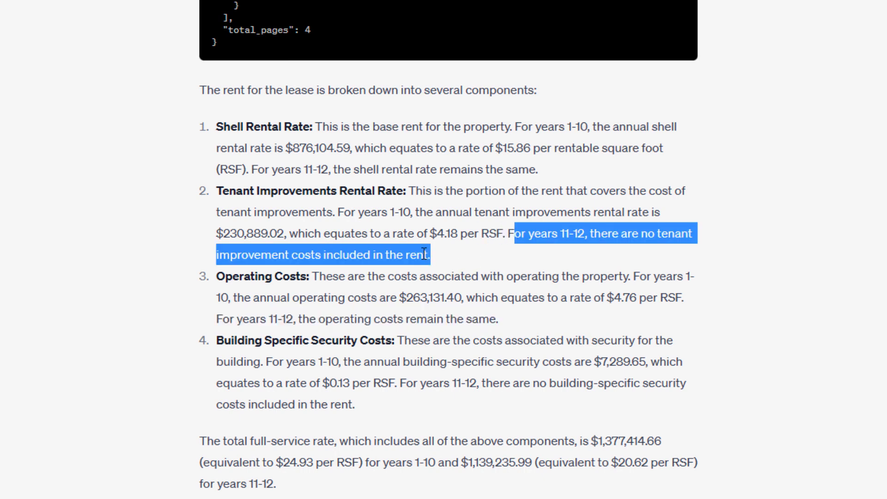
left_click(457, 182)
left_click_drag(536, 169, 280, 169)
left_click(383, 172)
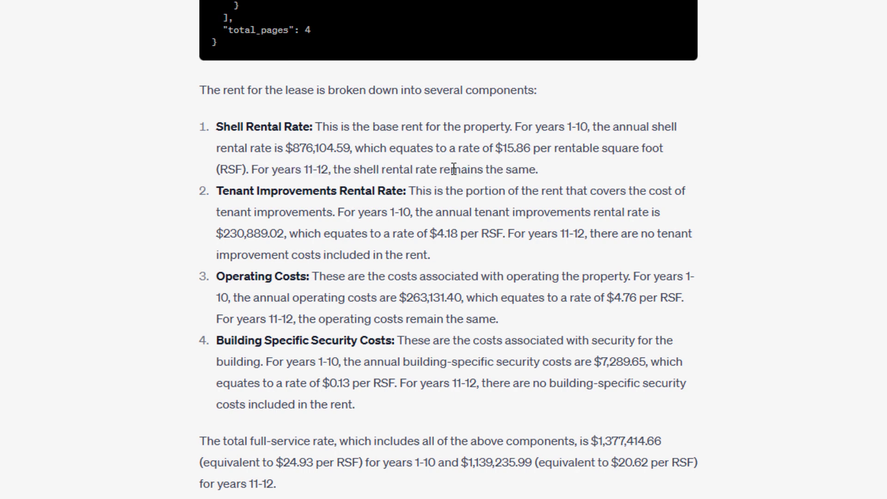
left_click_drag(314, 125, 260, 127)
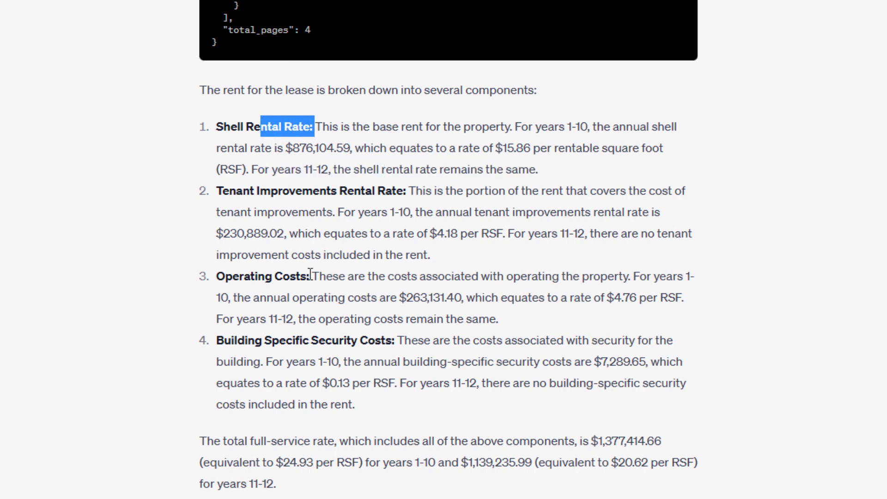
left_click_drag(310, 274, 225, 276)
left_click(280, 276)
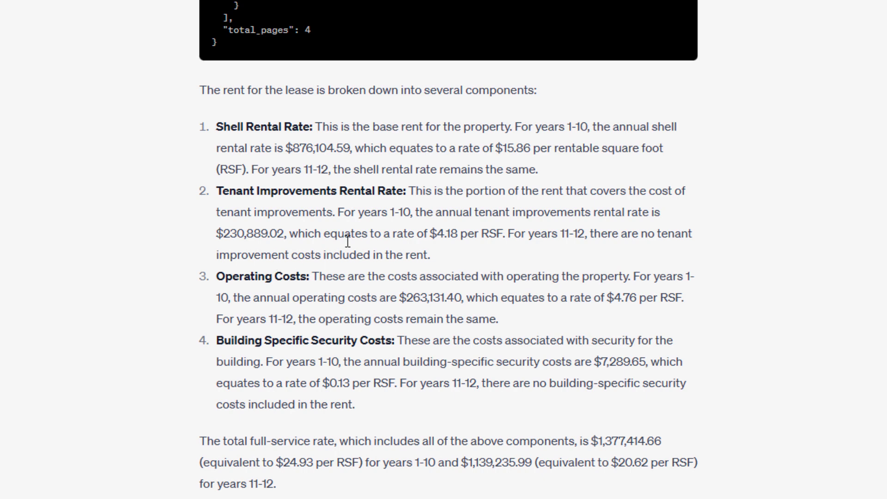
left_click_drag(430, 254, 218, 193)
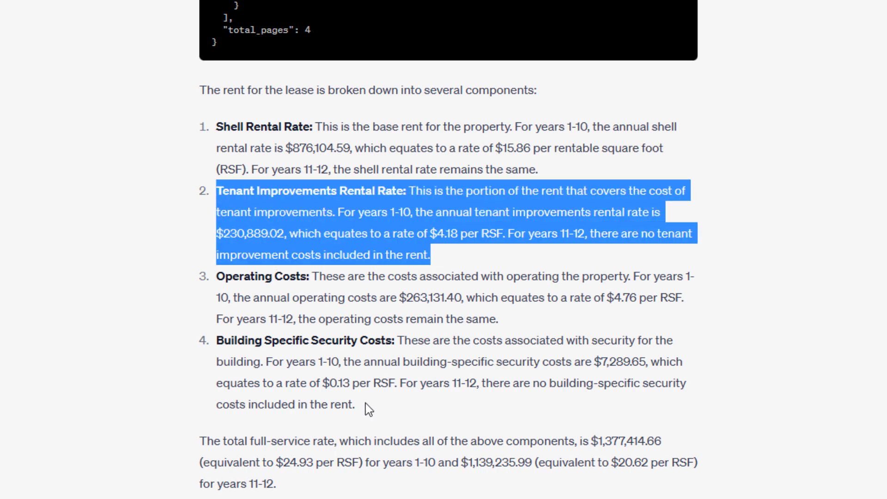
left_click_drag(368, 408, 213, 346)
left_click(352, 375)
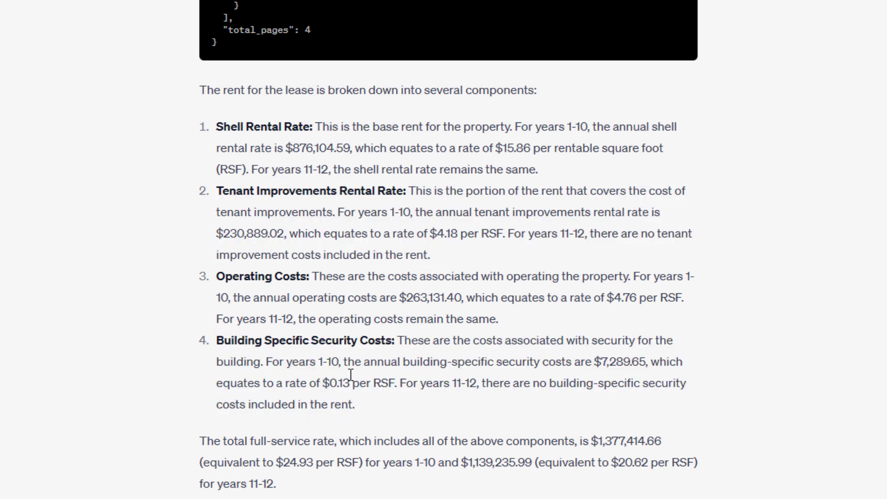
scroll(370, 351, "down", 9)
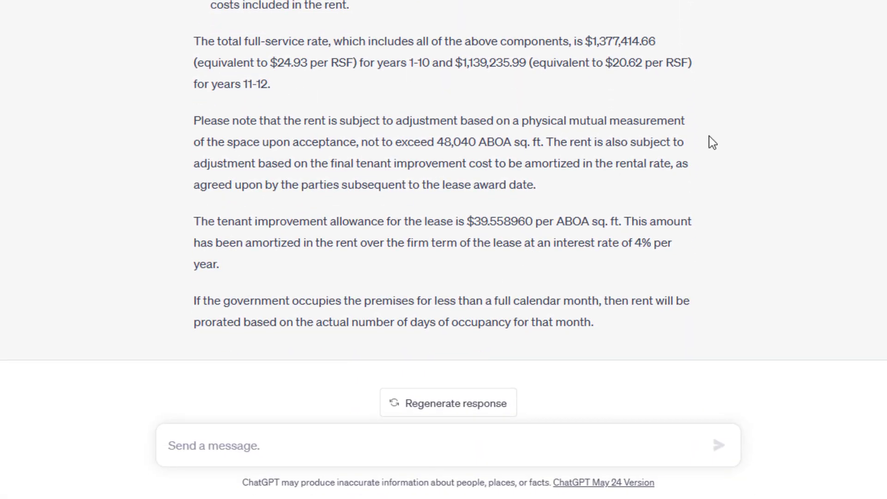
scroll(511, 60, "up", 7)
Step: Request that all of this rent data be summarized into an Excel-ready table
scroll(517, 379, "down", 7)
left_click(442, 449)
type("Excelle")
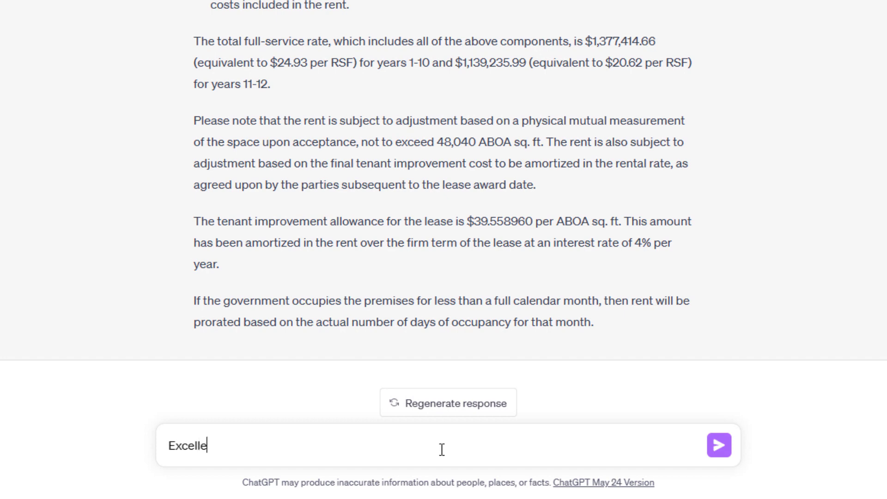
type("nt! Could you summari")
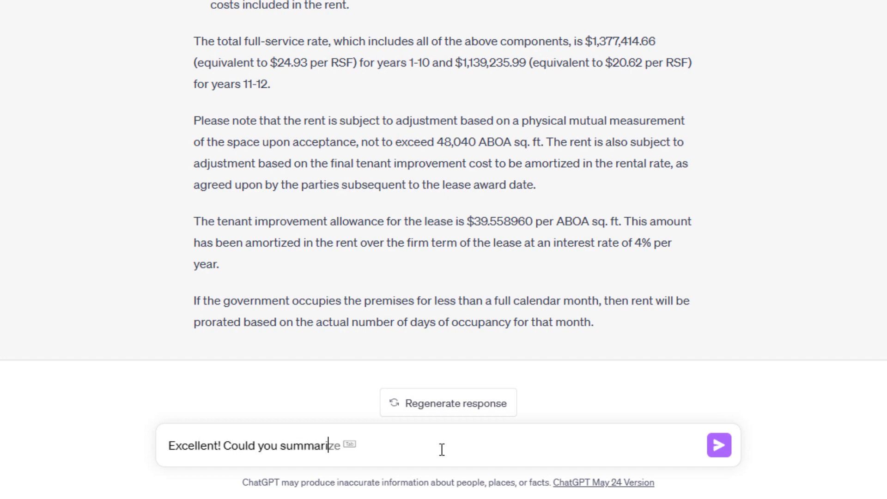
key("Tab")
type("all of t")
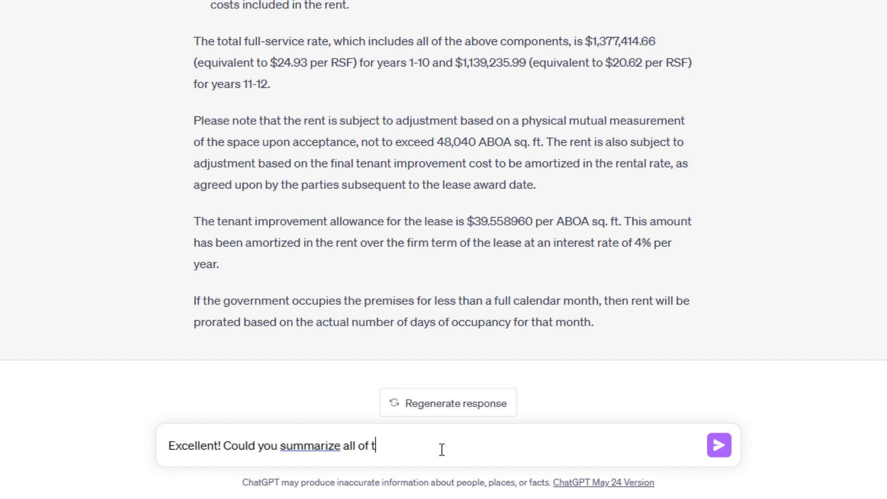
type("his data ")
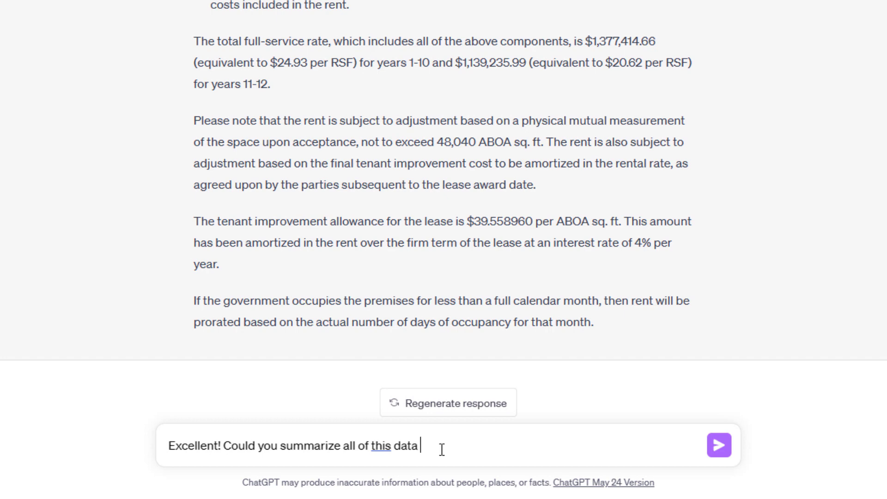
type("in a table that I can")
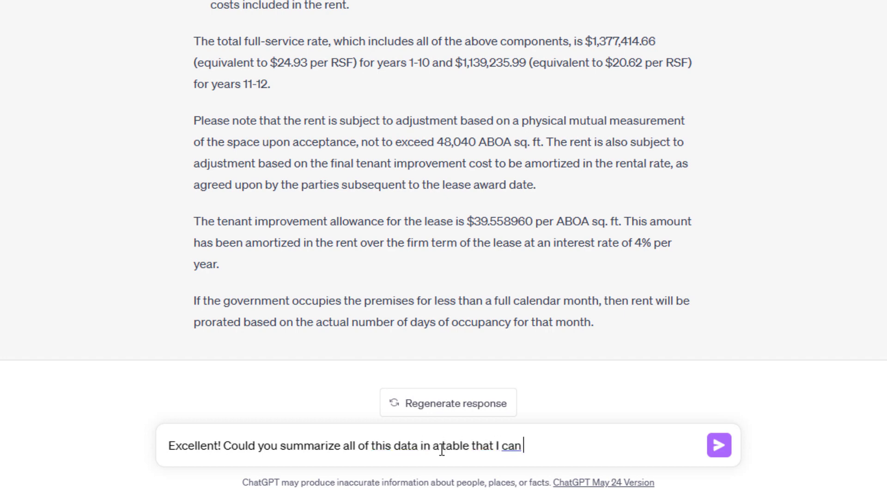
type("into Excel?")
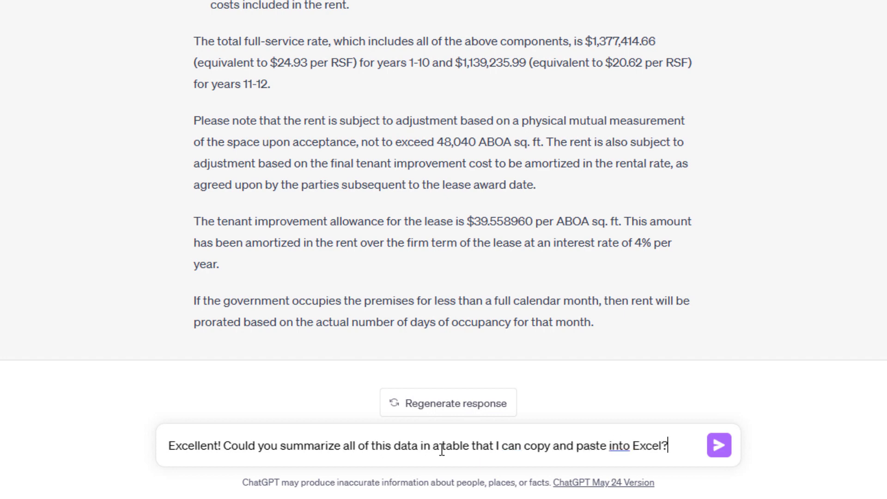
key("Return")
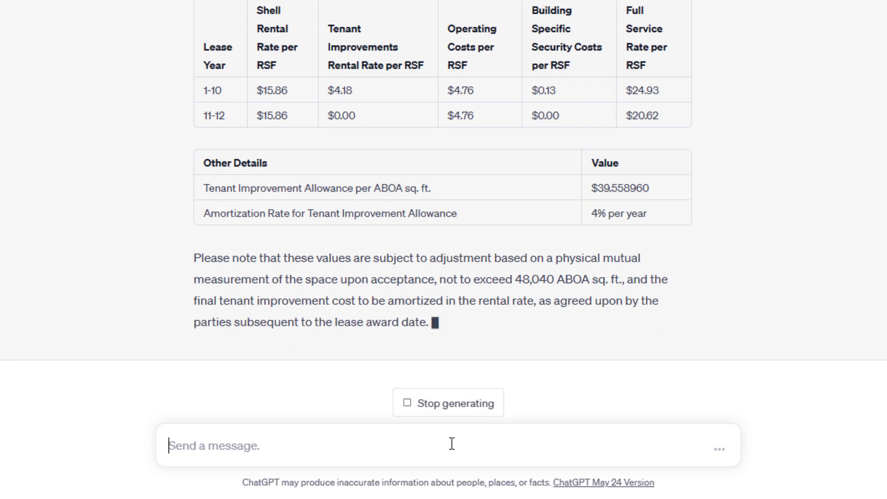
Step: Ask ChatGPT to do the same for the other items from the initial lease abstract
type("Excell")
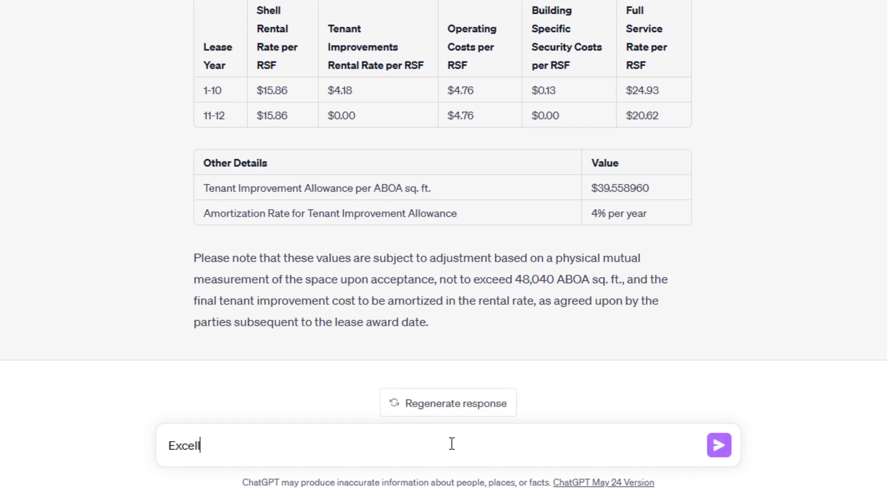
type("ent. Please also do")
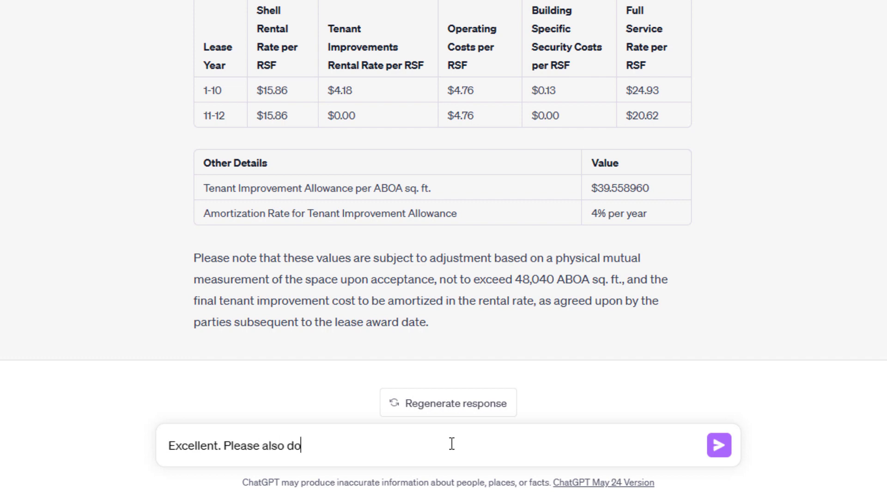
type(" the same for the other lease abstrac")
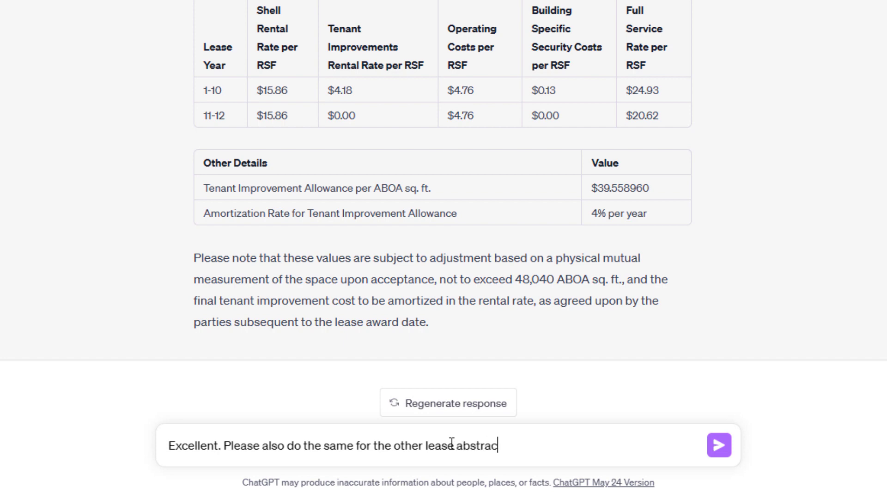
type("ou initially shared.")
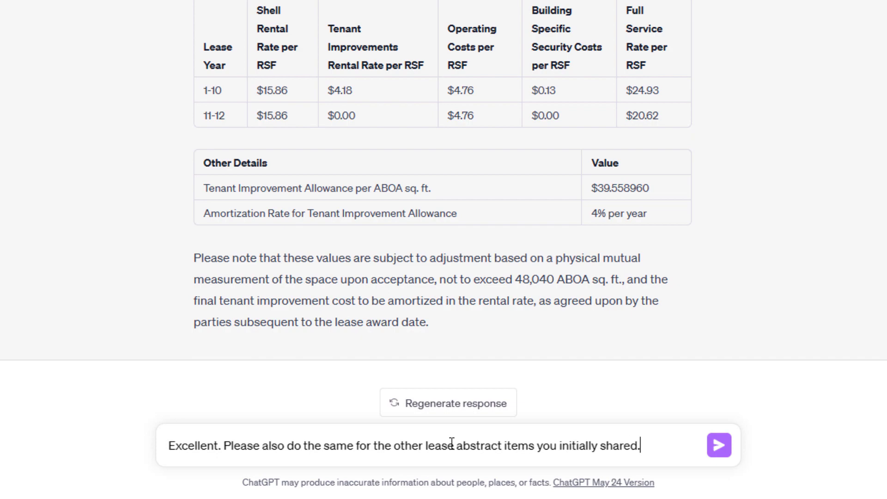
key("Return")
scroll(725, 142, "up", 10)
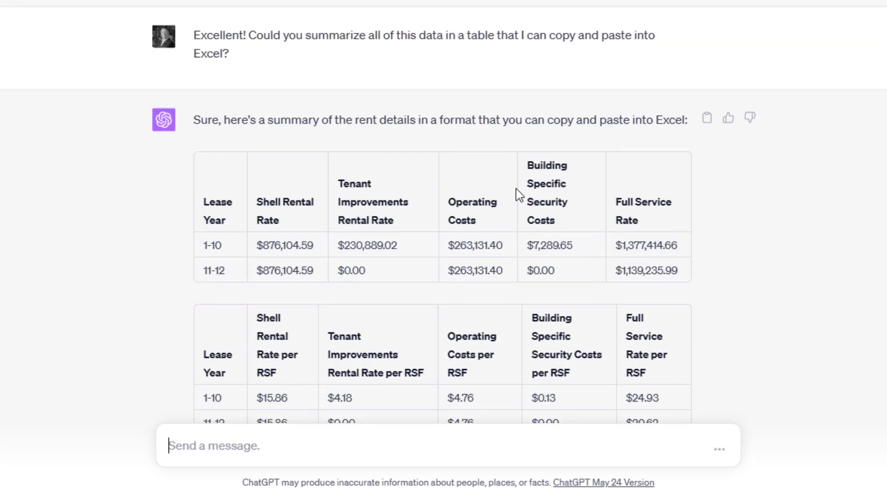
scroll(516, 190, "down", 12)
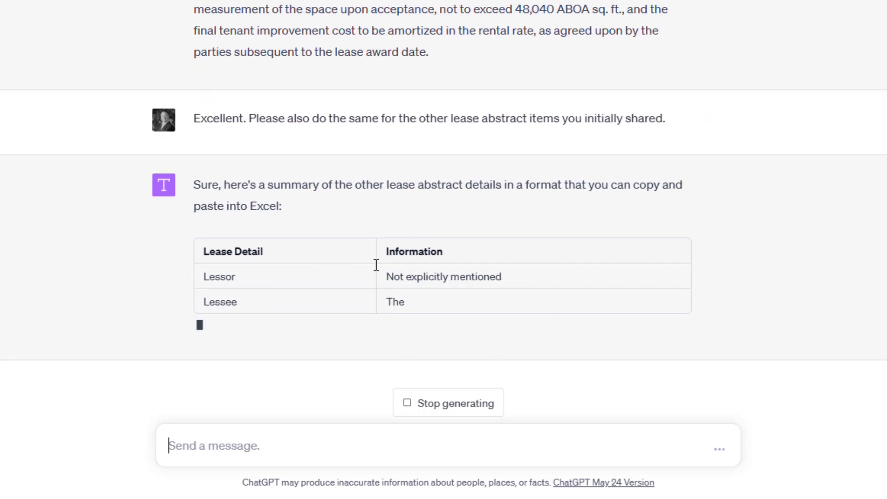